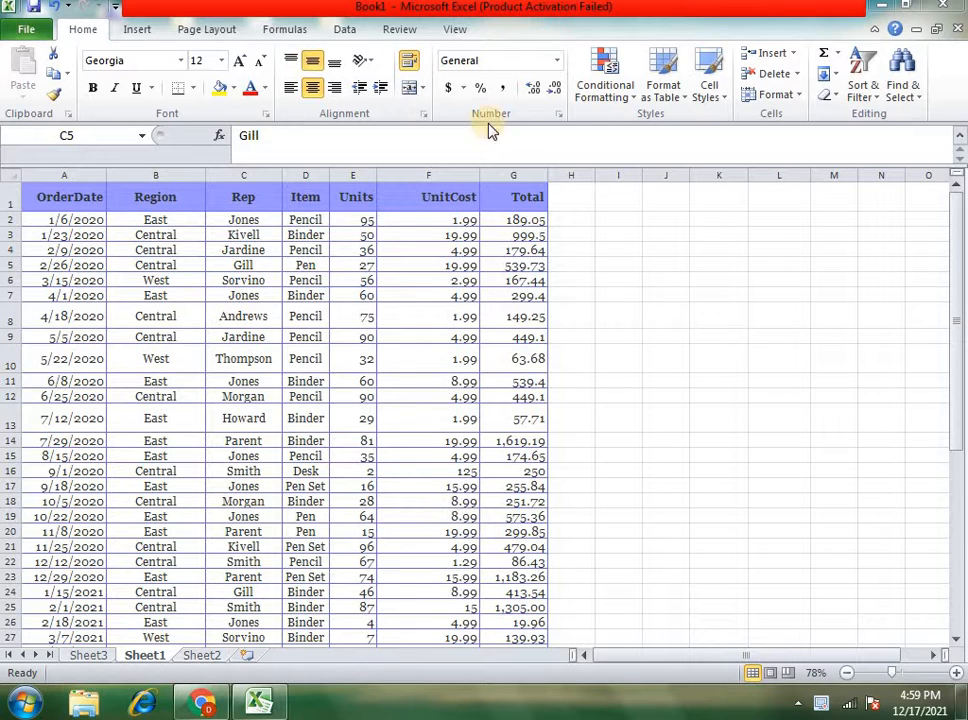
- Examine the column headings and sample records of the order table on Sheet1
{"action": "left_click", "coordinate": [138, 199]}
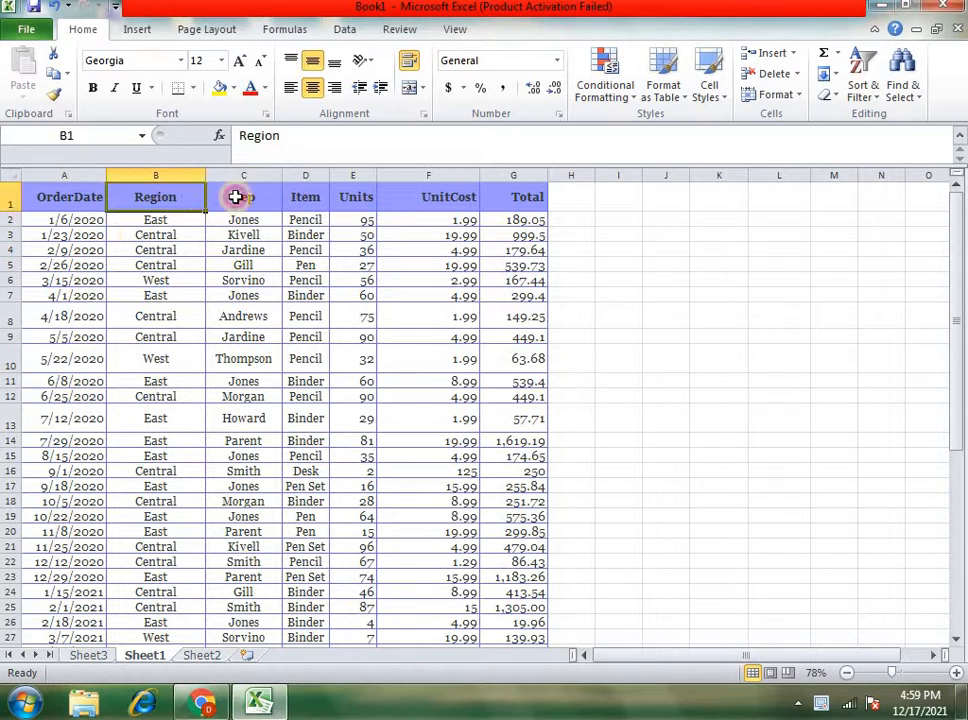
{"action": "left_click", "coordinate": [233, 197]}
{"action": "left_click", "coordinate": [402, 199]}
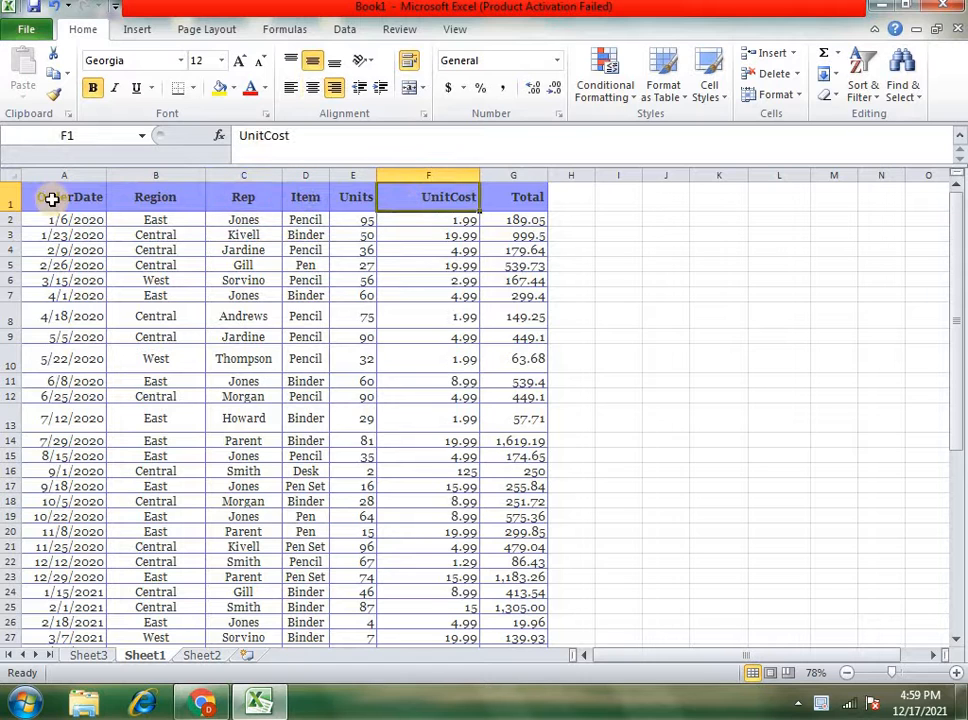
{"action": "left_click_drag", "start_coordinate": [50, 199], "coordinate": [155, 199]}
{"action": "left_click_drag", "start_coordinate": [396, 214], "coordinate": [505, 330]}
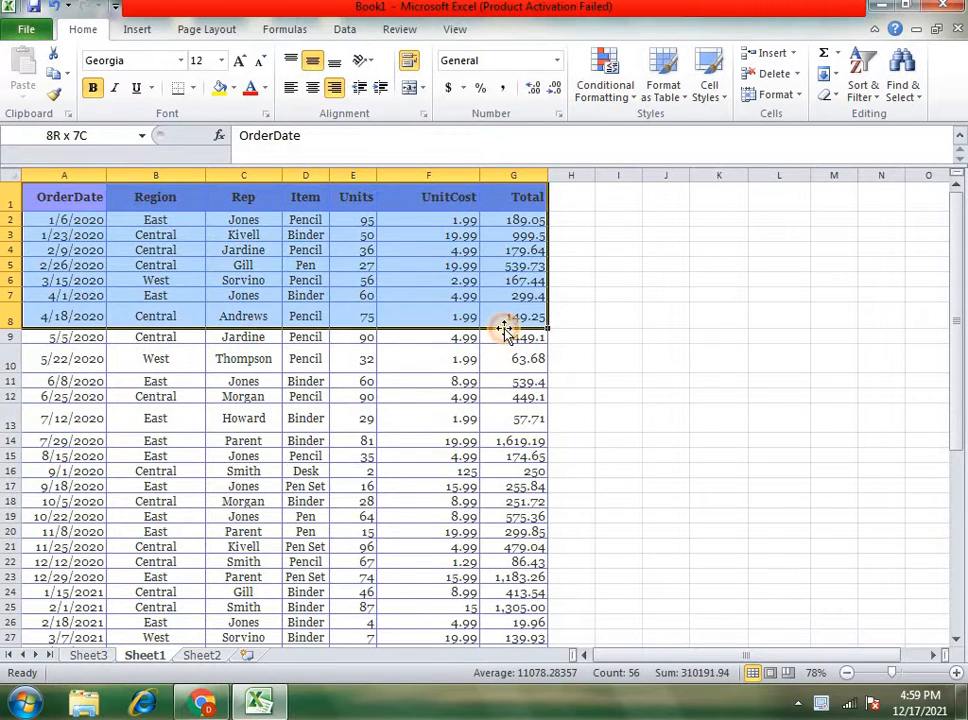
{"action": "left_click", "coordinate": [432, 239]}
{"action": "left_click", "coordinate": [430, 202]}
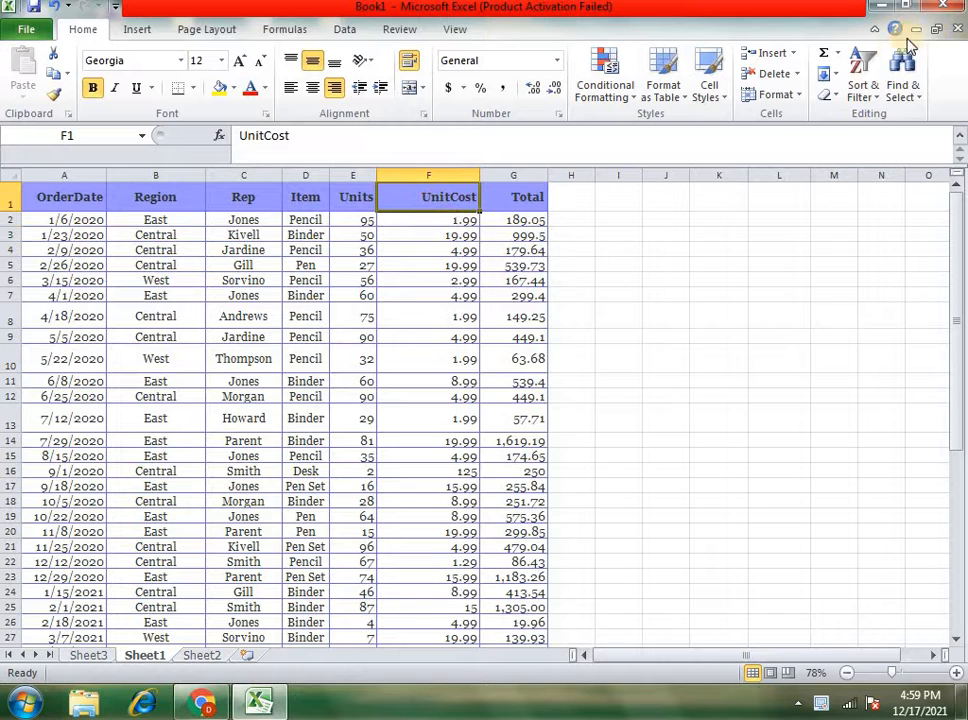
{"action": "left_click", "coordinate": [500, 234]}
{"action": "left_click_drag", "start_coordinate": [65, 199], "coordinate": [578, 223]}
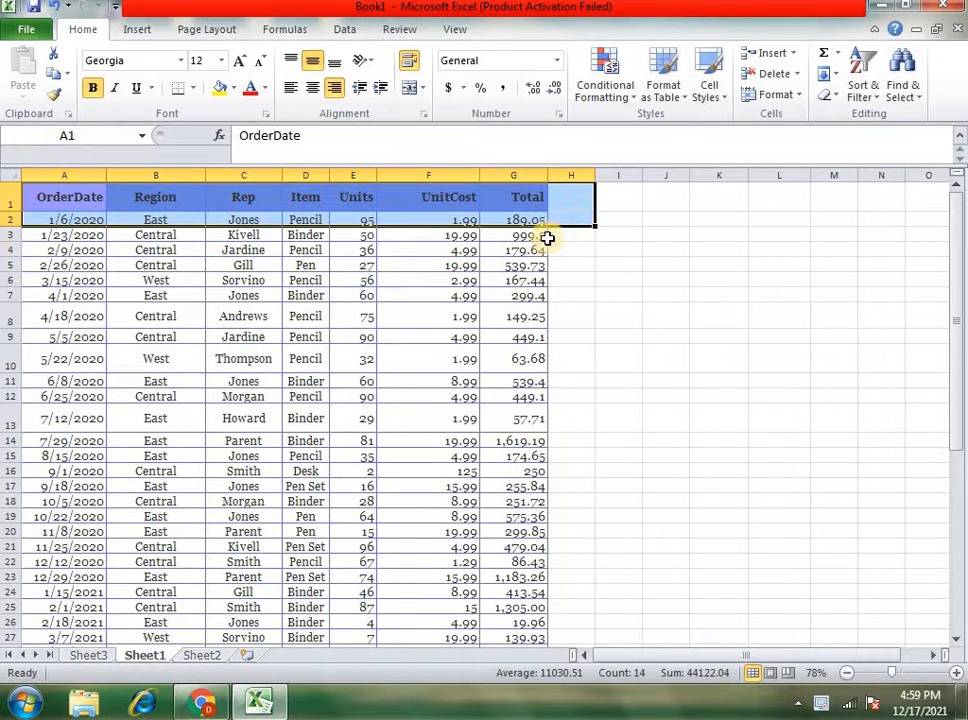
{"action": "left_click", "coordinate": [511, 250]}
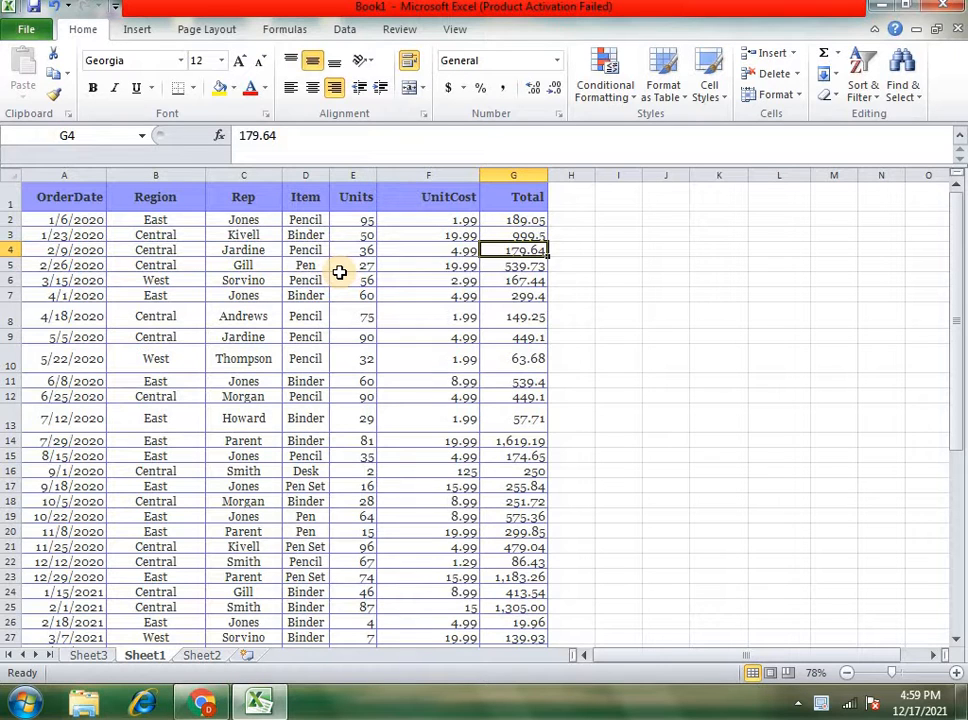
{"action": "left_click", "coordinate": [300, 280]}
{"action": "left_click", "coordinate": [156, 295]}
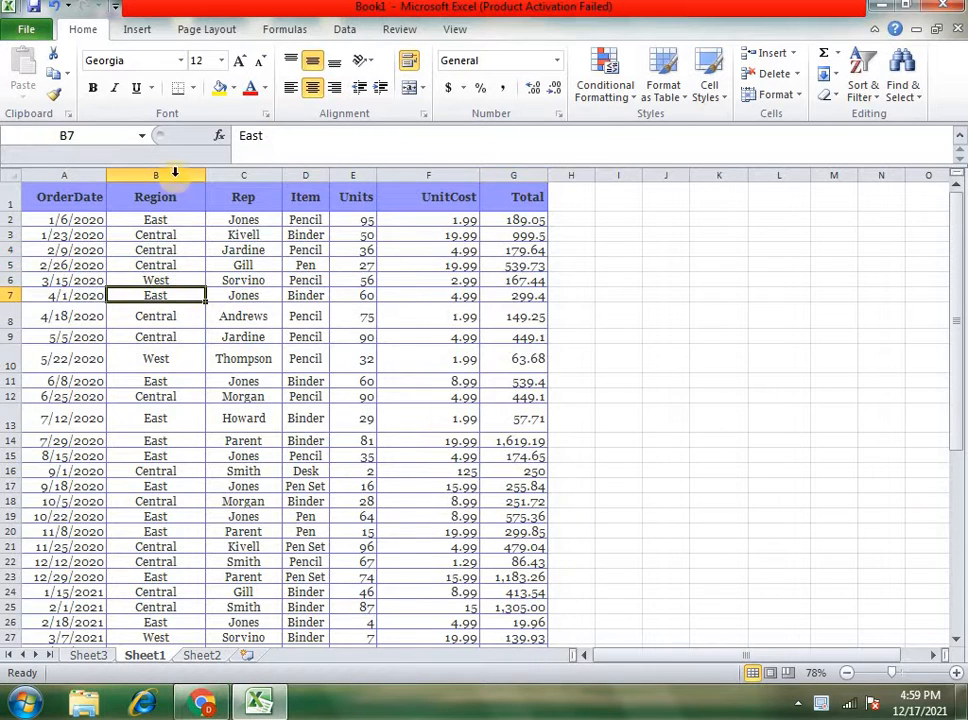
{"action": "left_click", "coordinate": [272, 320]}
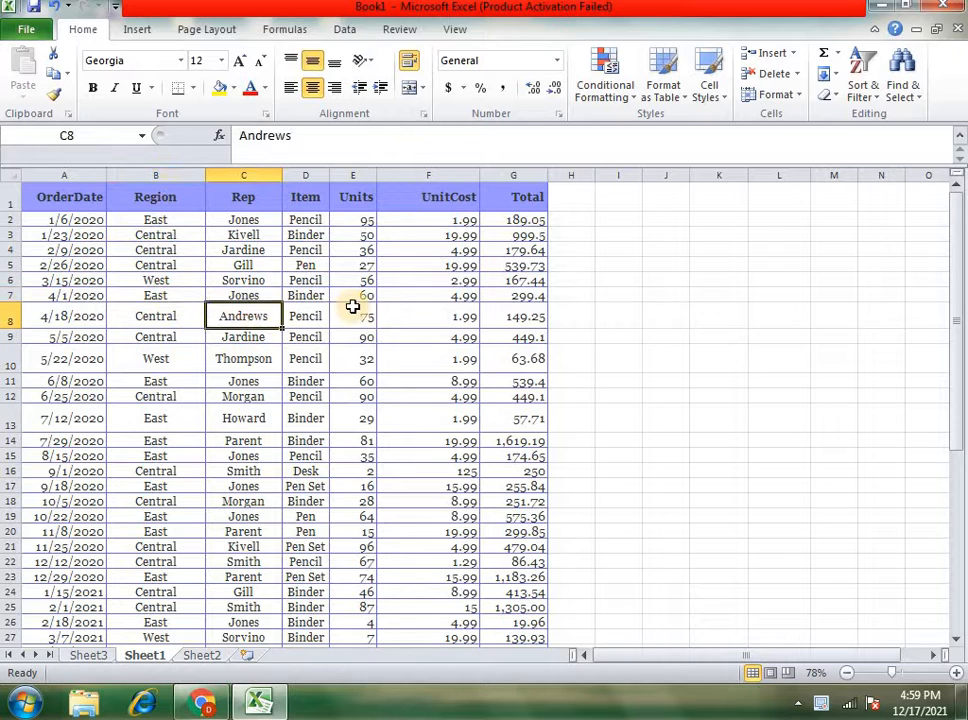
{"action": "left_click", "coordinate": [353, 312]}
{"action": "left_click", "coordinate": [356, 278]}
- Start creating a PivotTable from a cell inside the order table
{"action": "left_click", "coordinate": [266, 266]}
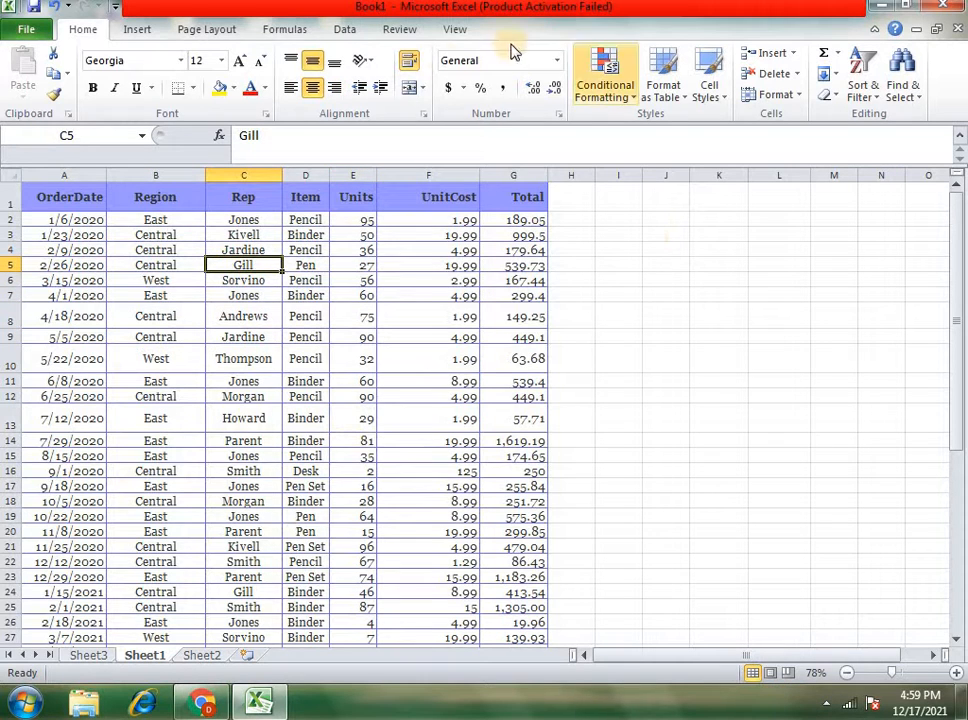
{"action": "left_click", "coordinate": [340, 29]}
{"action": "left_click", "coordinate": [138, 29]}
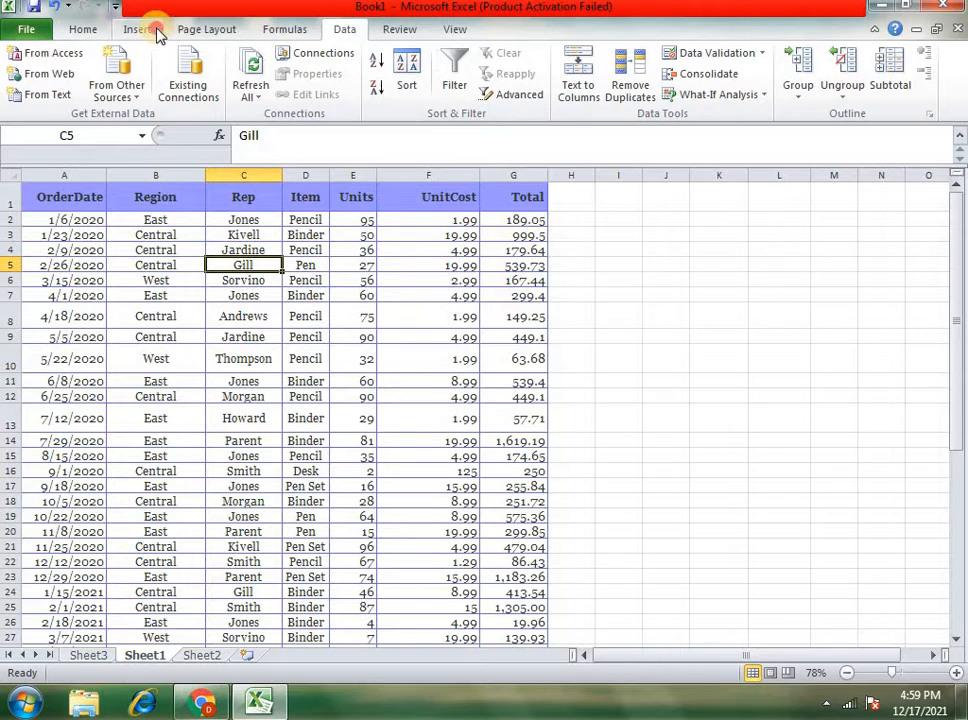
{"action": "left_click", "coordinate": [30, 90]}
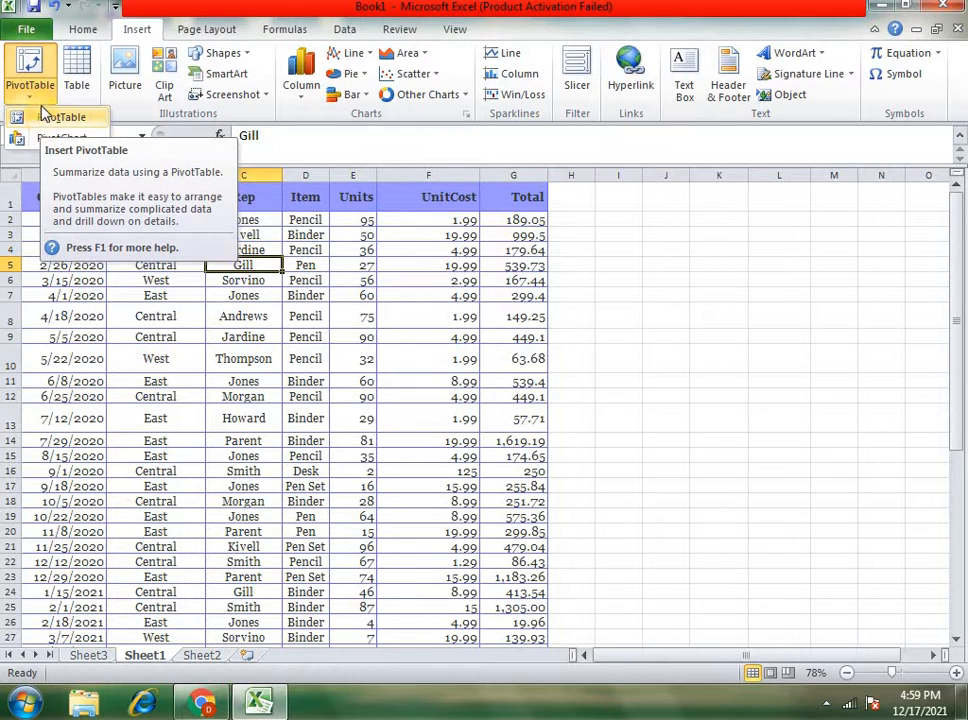
{"action": "left_click", "coordinate": [45, 122]}
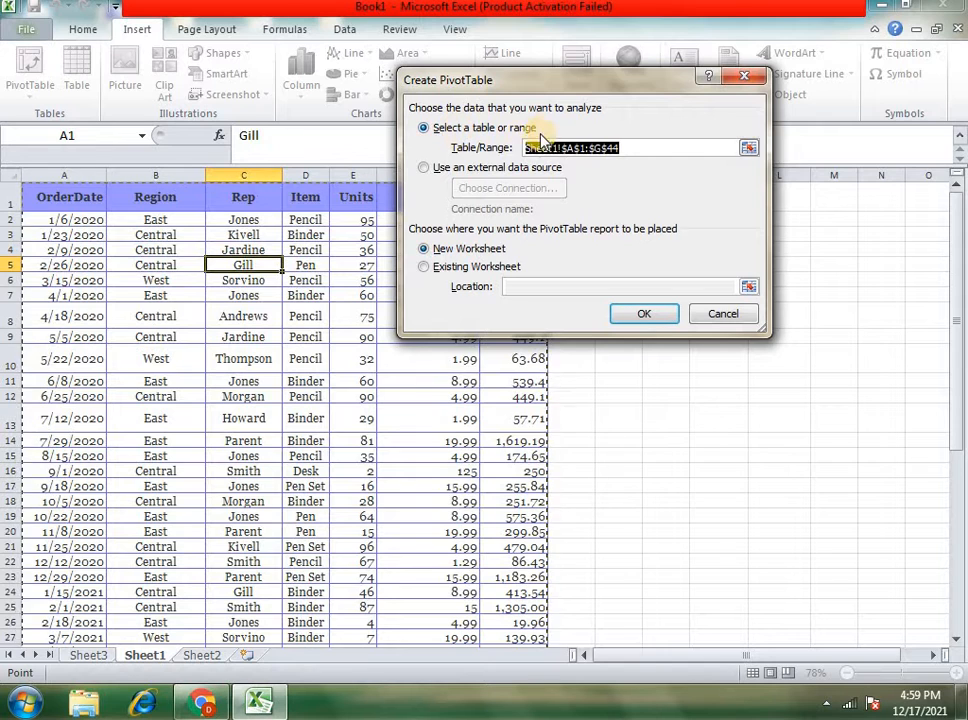
- Review the data source options for the PivotTable and check the extent of the source range Sheet1!$A$1:$G$44
{"action": "left_click", "coordinate": [445, 168]}
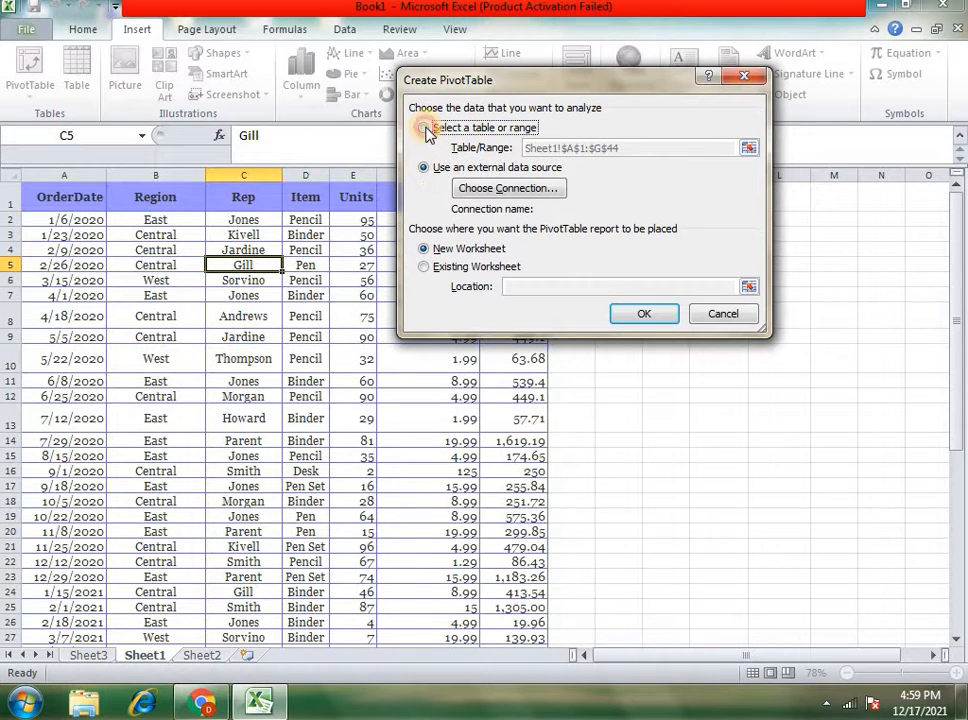
{"action": "left_click", "coordinate": [424, 128]}
{"action": "left_click", "coordinate": [432, 166]}
{"action": "left_click", "coordinate": [423, 128]}
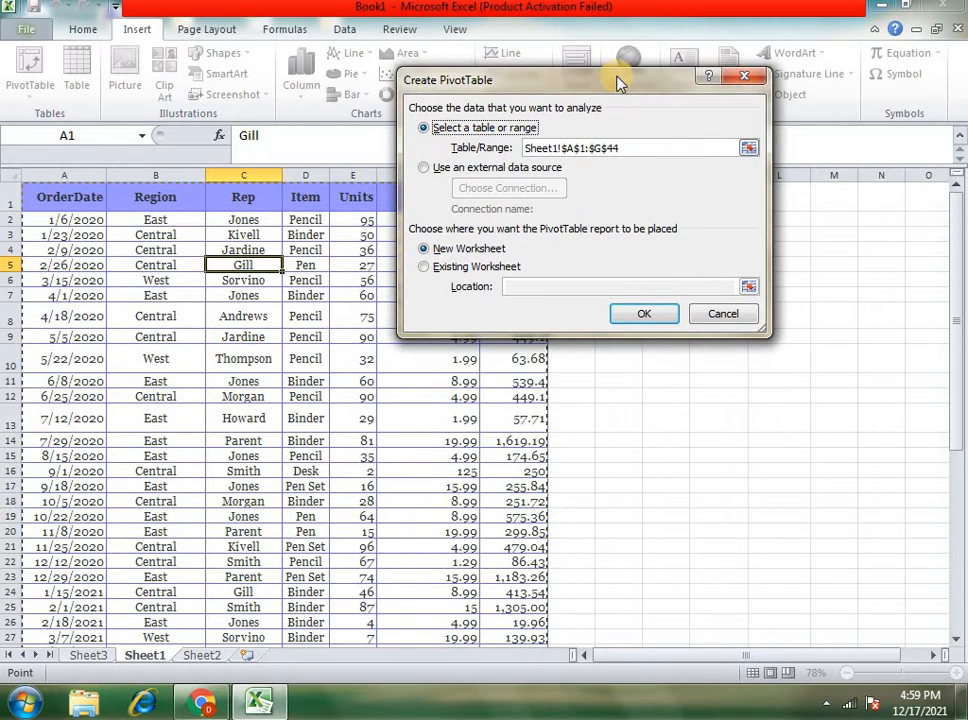
{"action": "left_click_drag", "start_coordinate": [611, 80], "coordinate": [821, 120]}
{"action": "scroll", "coordinate": [474, 222], "scroll_direction": "down", "scroll_amount": 3}
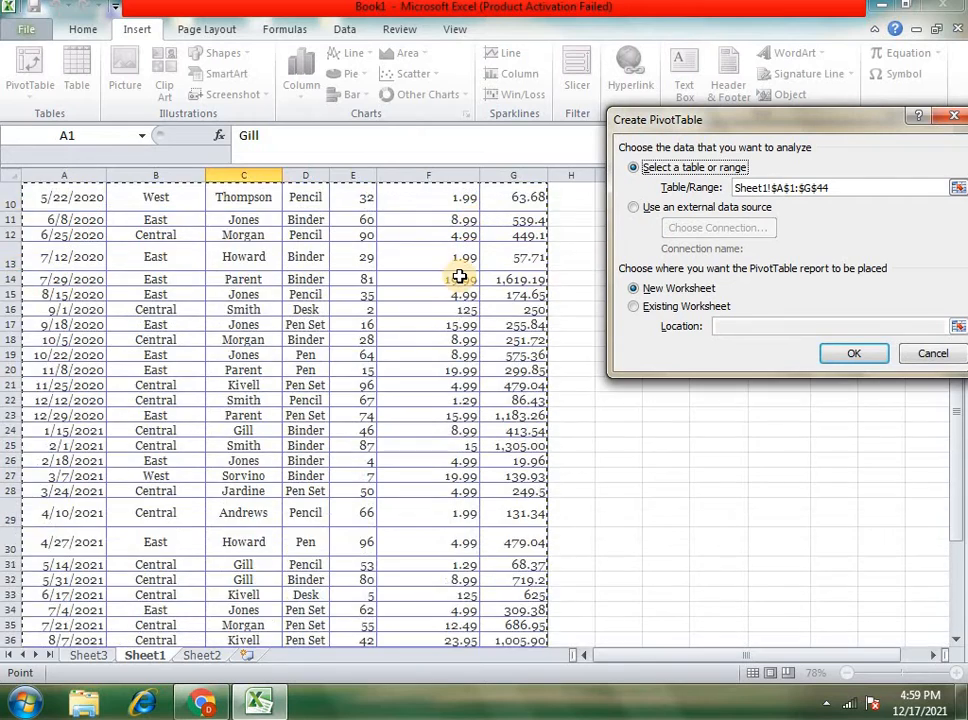
{"action": "scroll", "coordinate": [458, 275], "scroll_direction": "up", "scroll_amount": 3}
{"action": "left_click_drag", "start_coordinate": [648, 122], "coordinate": [564, 74]}
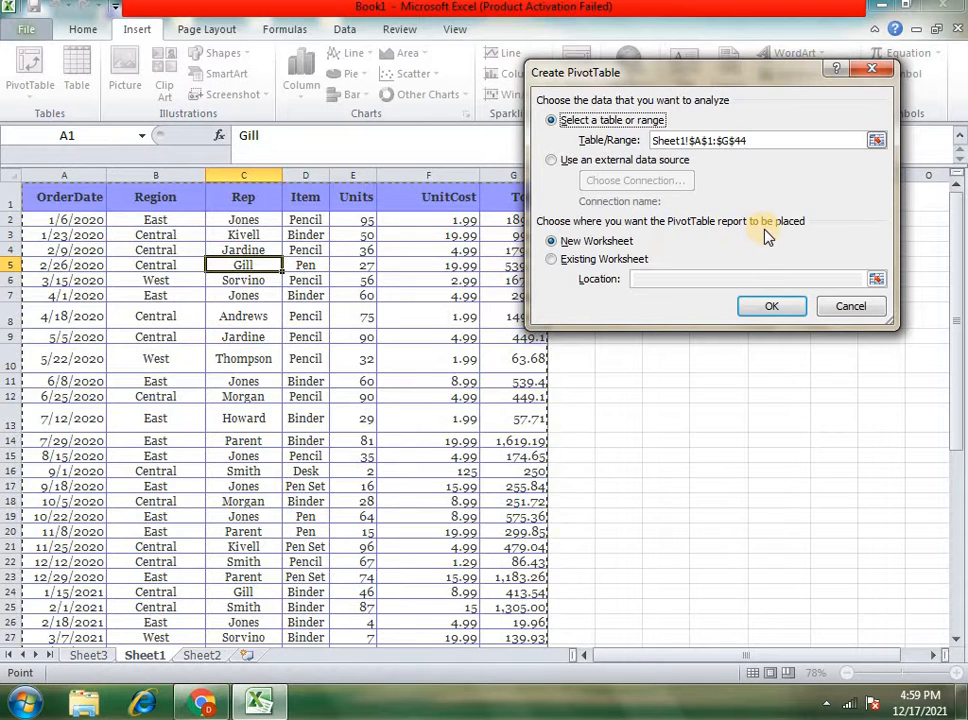
- Place the PivotTable on the existing worksheet at Sheet1!$I$4 and create it
{"action": "left_click", "coordinate": [620, 242]}
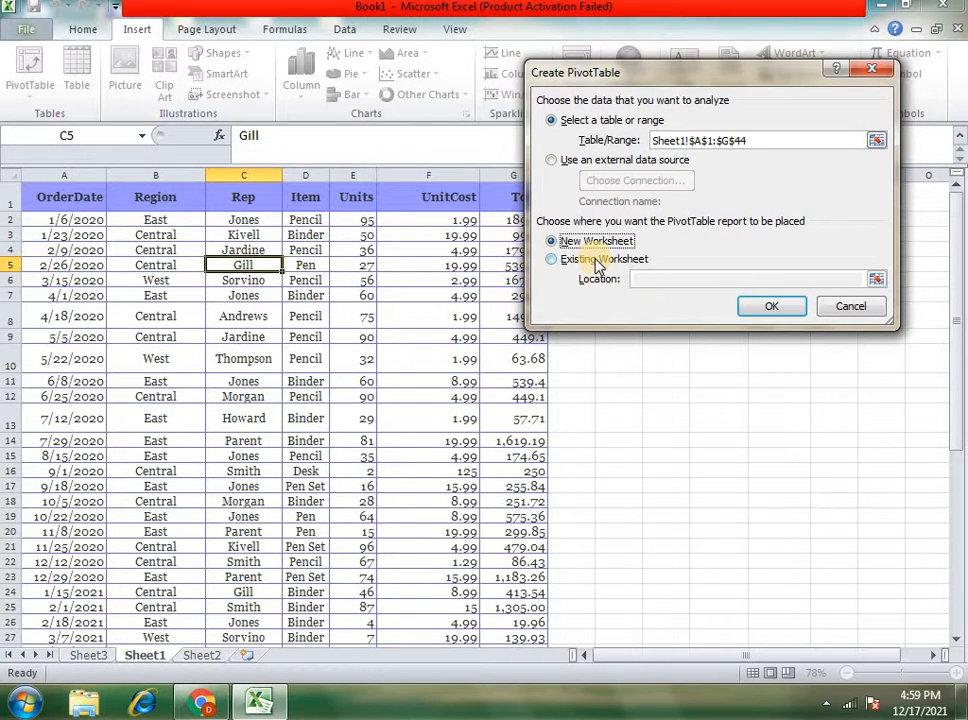
{"action": "left_click", "coordinate": [597, 260]}
{"action": "left_click", "coordinate": [596, 242]}
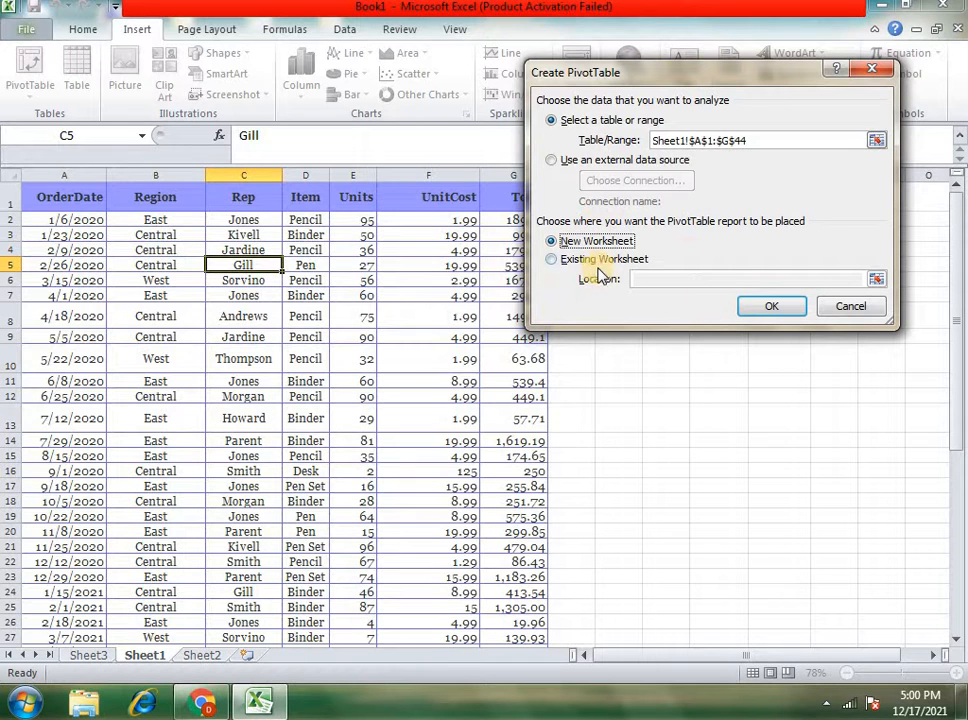
{"action": "left_click", "coordinate": [611, 262]}
{"action": "left_click_drag", "start_coordinate": [668, 80], "coordinate": [363, 55]}
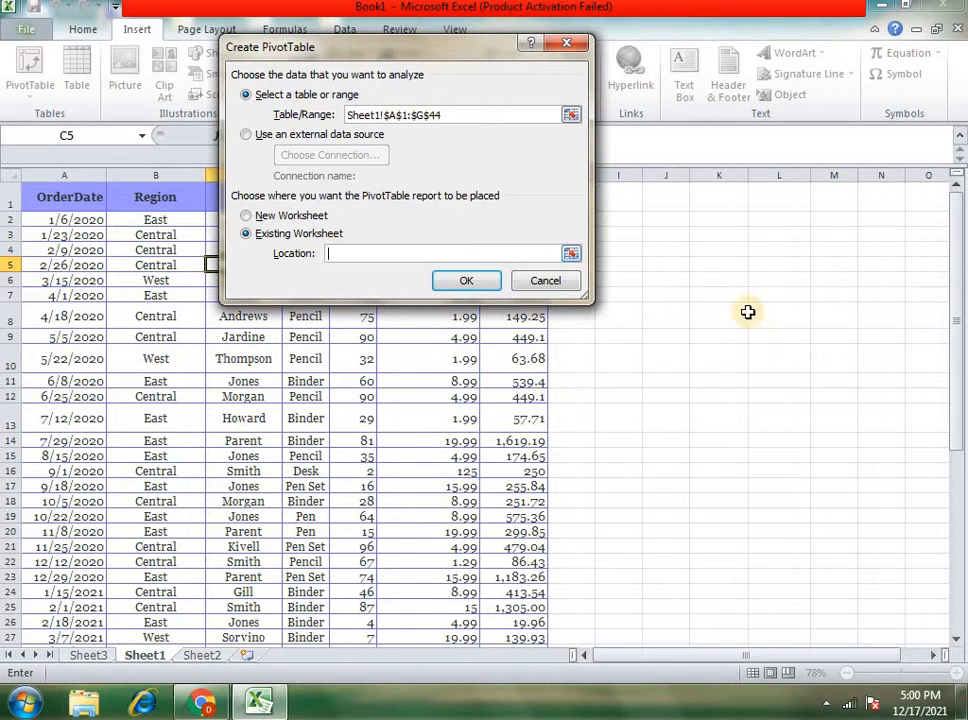
{"action": "left_click", "coordinate": [639, 246]}
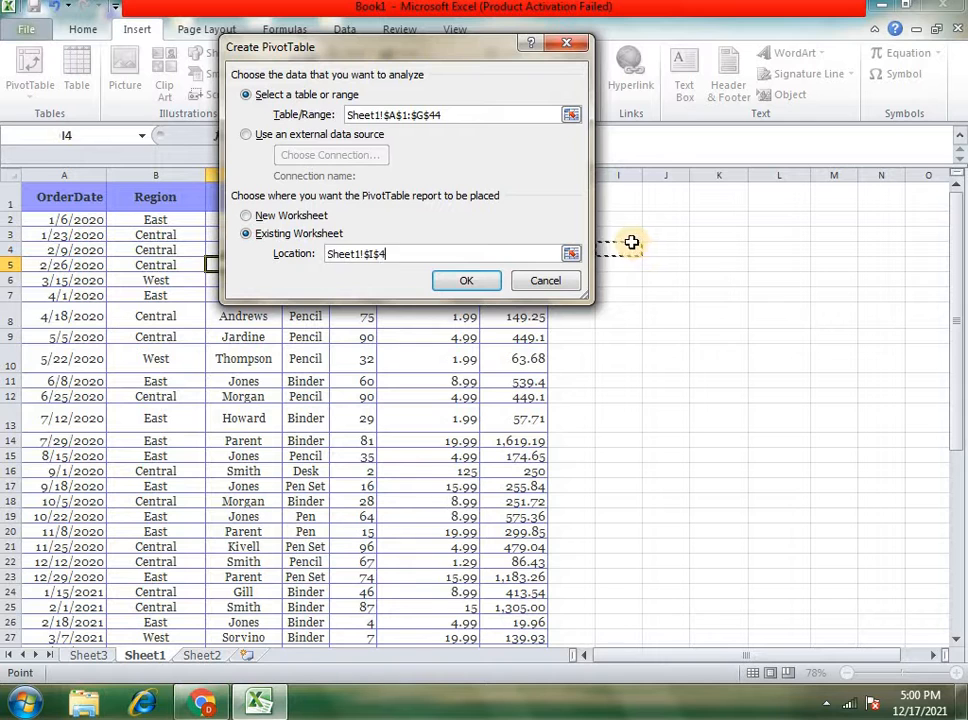
{"action": "left_click", "coordinate": [466, 281]}
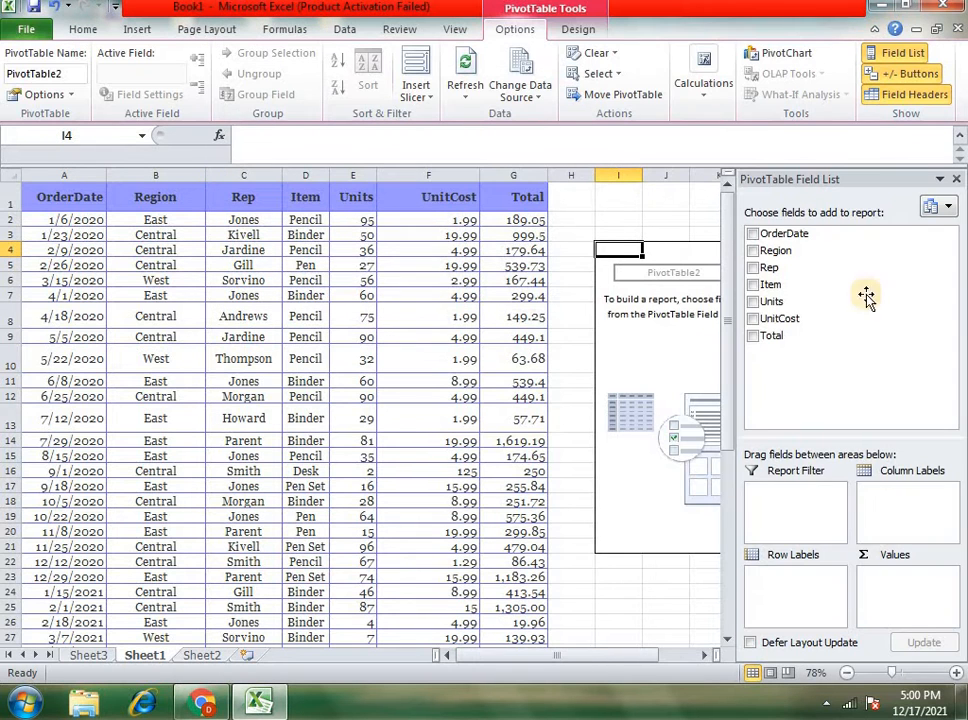
- Add the Region field to the PivotTable's row labels, keeping the field list clear of the report and the sheet zoom at 100%
{"action": "left_click_drag", "start_coordinate": [782, 189], "coordinate": [600, 208]}
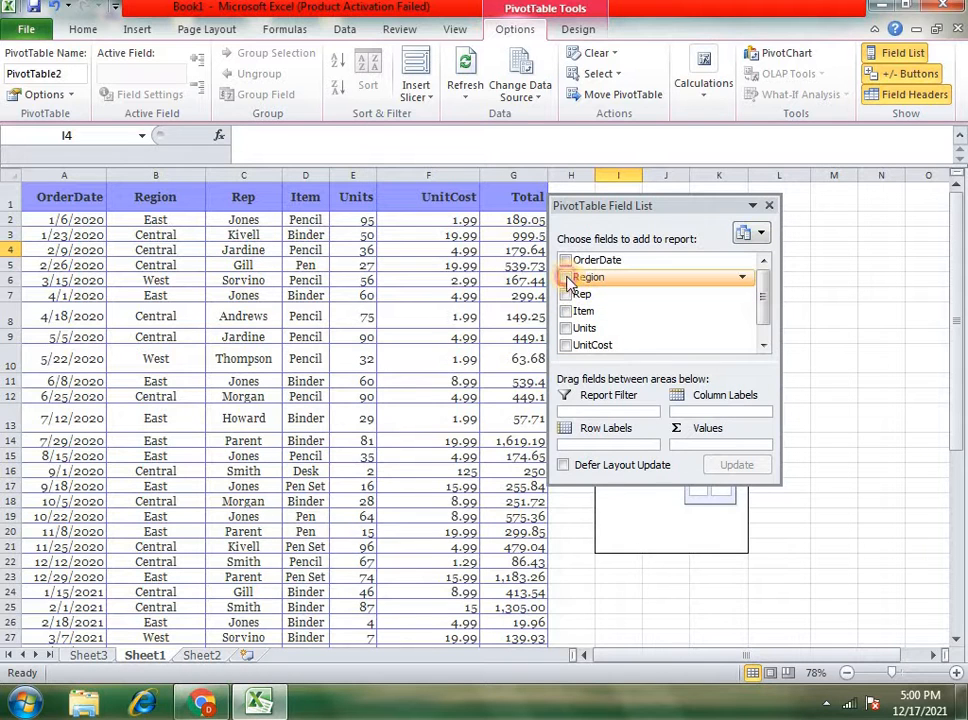
{"action": "left_click_drag", "start_coordinate": [569, 281], "coordinate": [629, 432]}
{"action": "left_click_drag", "start_coordinate": [632, 218], "coordinate": [381, 237]}
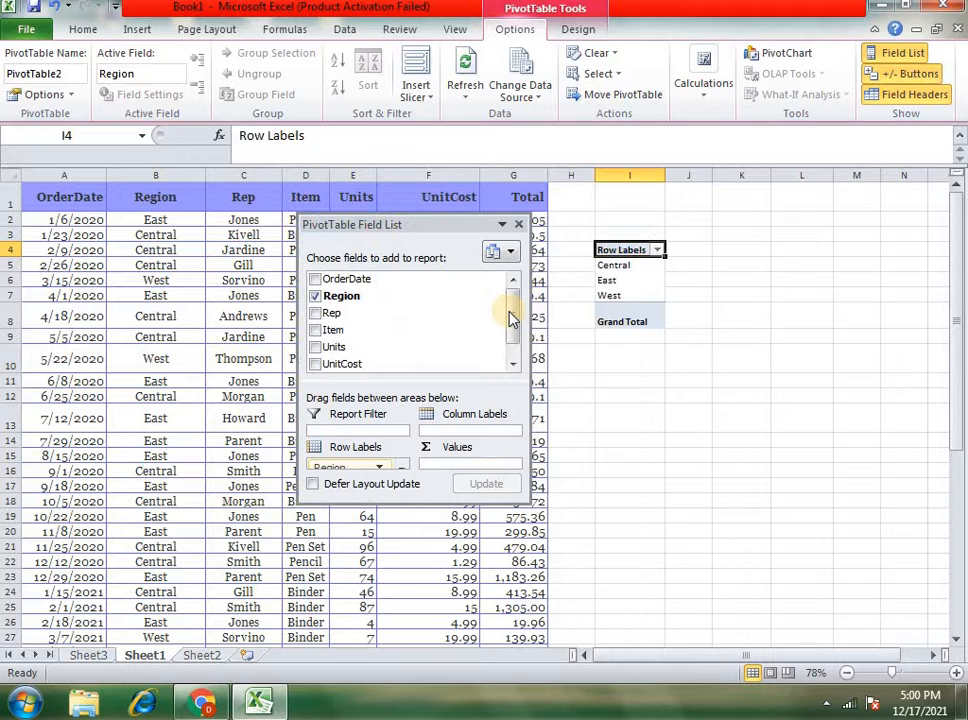
{"action": "left_click", "coordinate": [902, 677]}
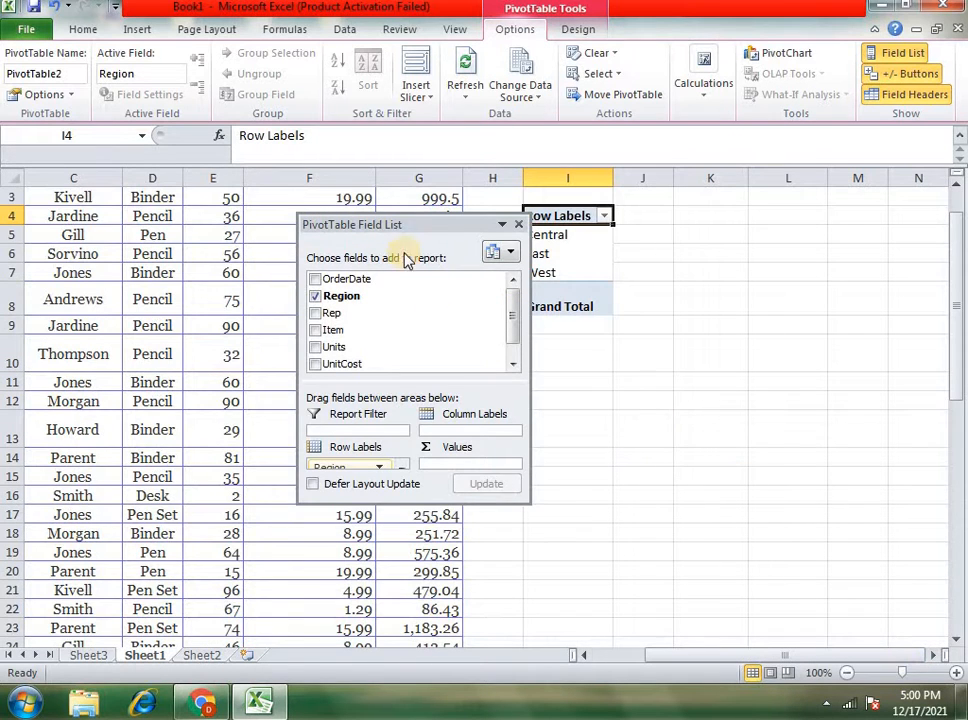
{"action": "left_click_drag", "start_coordinate": [407, 234], "coordinate": [300, 227]}
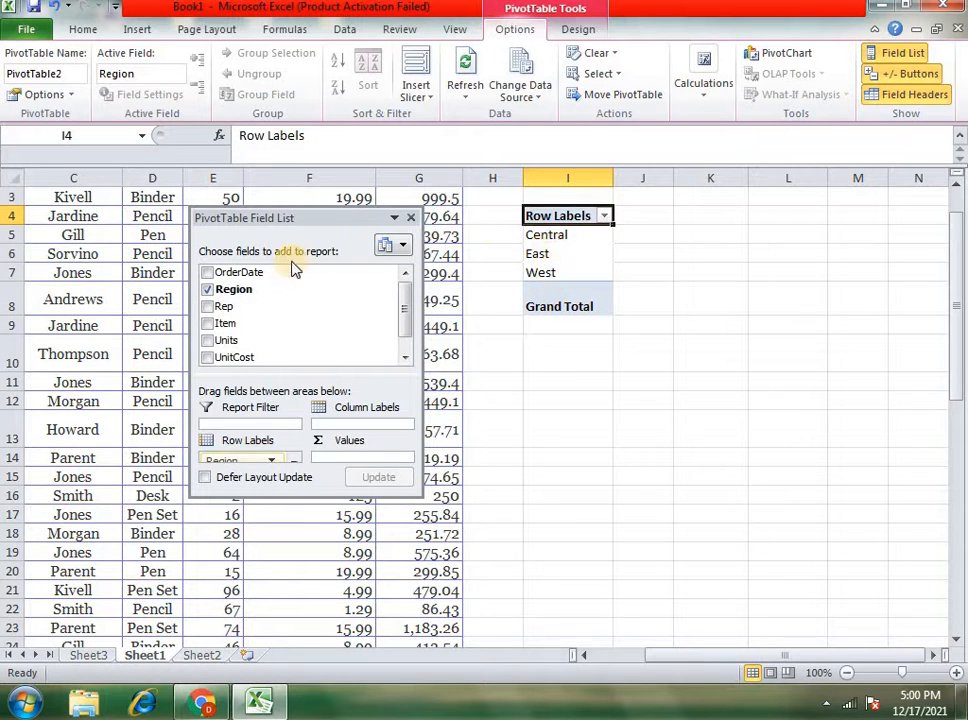
- Add the OrderDate field to the PivotTable as a report filter and enlarge the field list to show its areas
{"action": "left_click", "coordinate": [206, 273]}
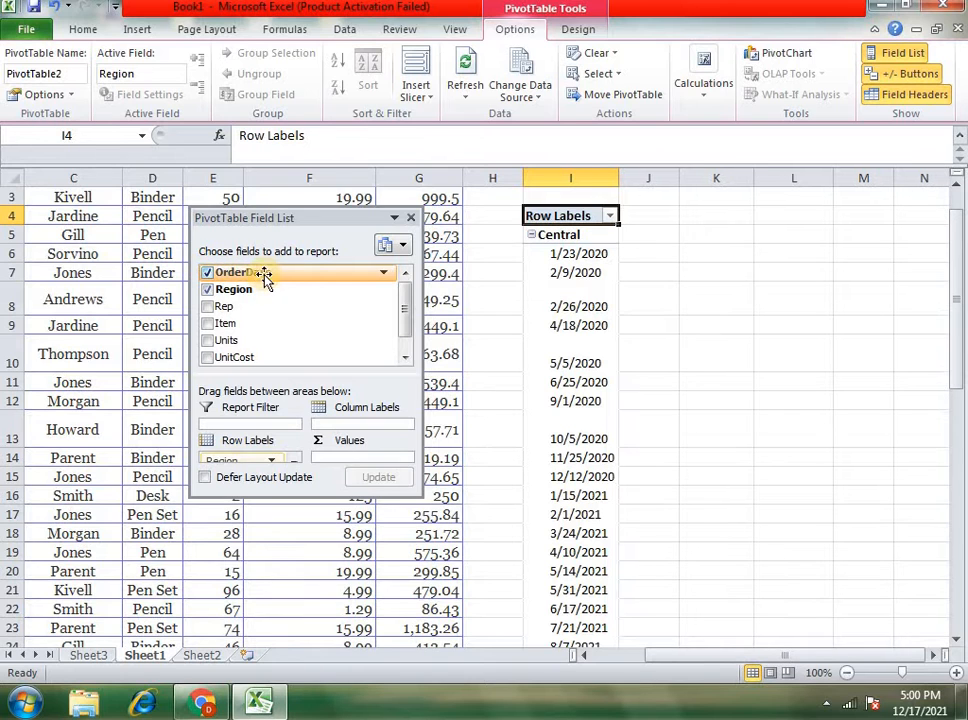
{"action": "left_click_drag", "start_coordinate": [266, 277], "coordinate": [240, 427]}
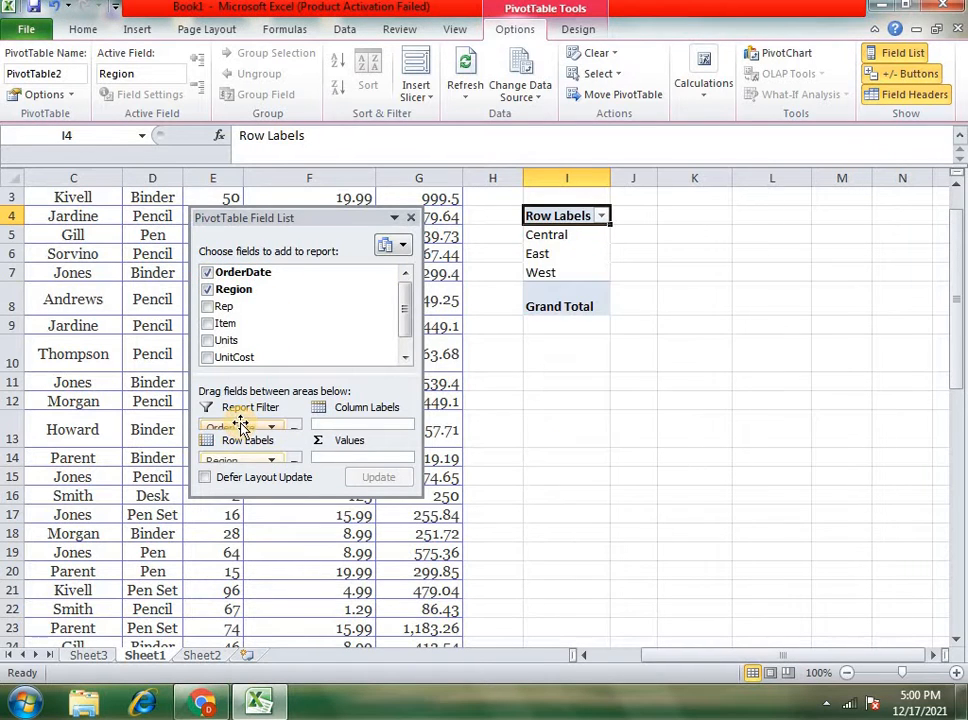
{"action": "left_click_drag", "start_coordinate": [304, 496], "coordinate": [298, 553]}
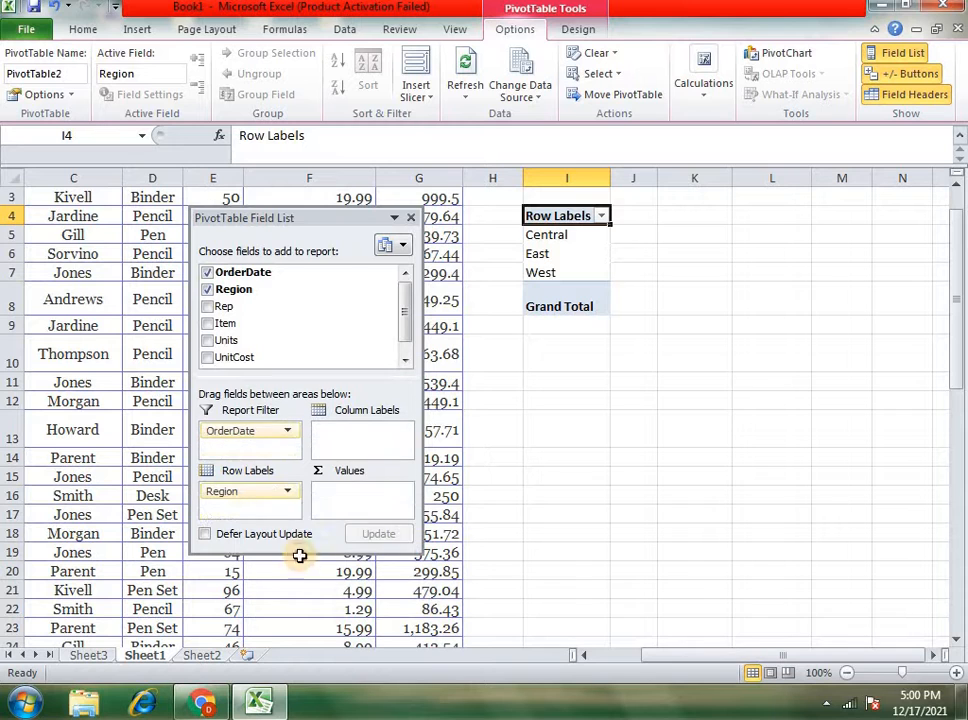
- View the dates available in the OrderDate report filter without changing the filter
{"action": "scroll", "coordinate": [581, 256], "scroll_direction": "up", "scroll_amount": 1}
{"action": "left_click", "coordinate": [567, 235]}
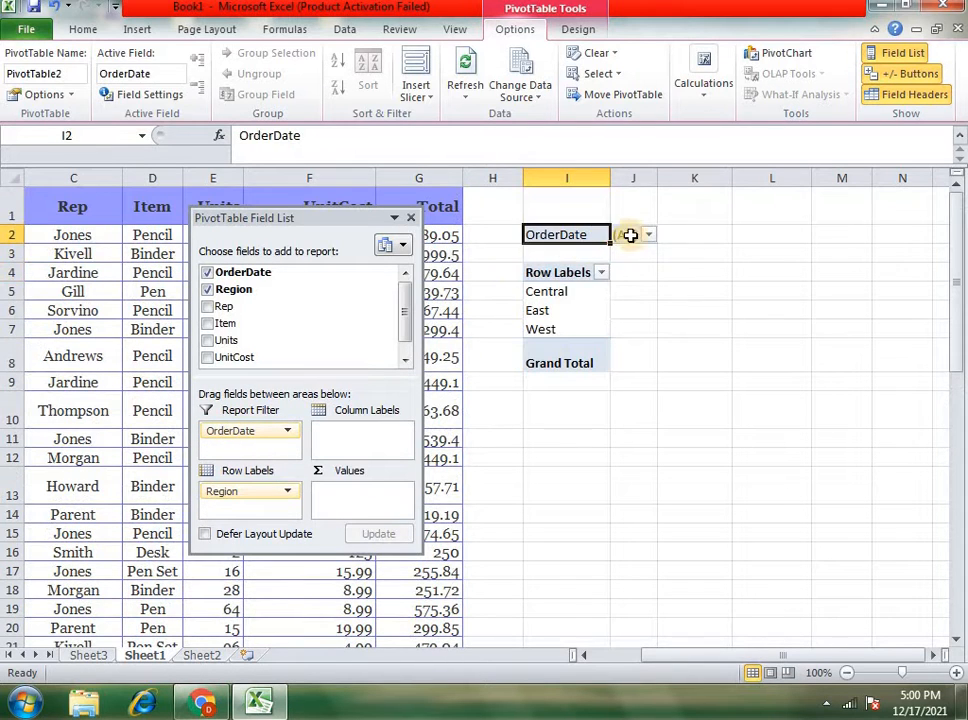
{"action": "left_click", "coordinate": [645, 234]}
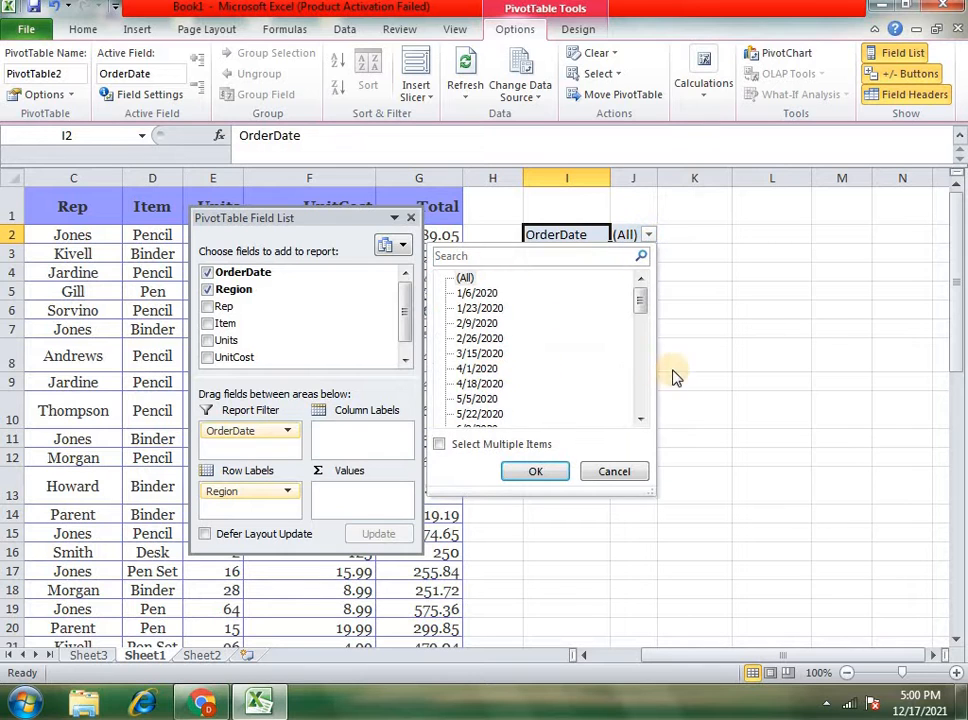
{"action": "left_click", "coordinate": [630, 470]}
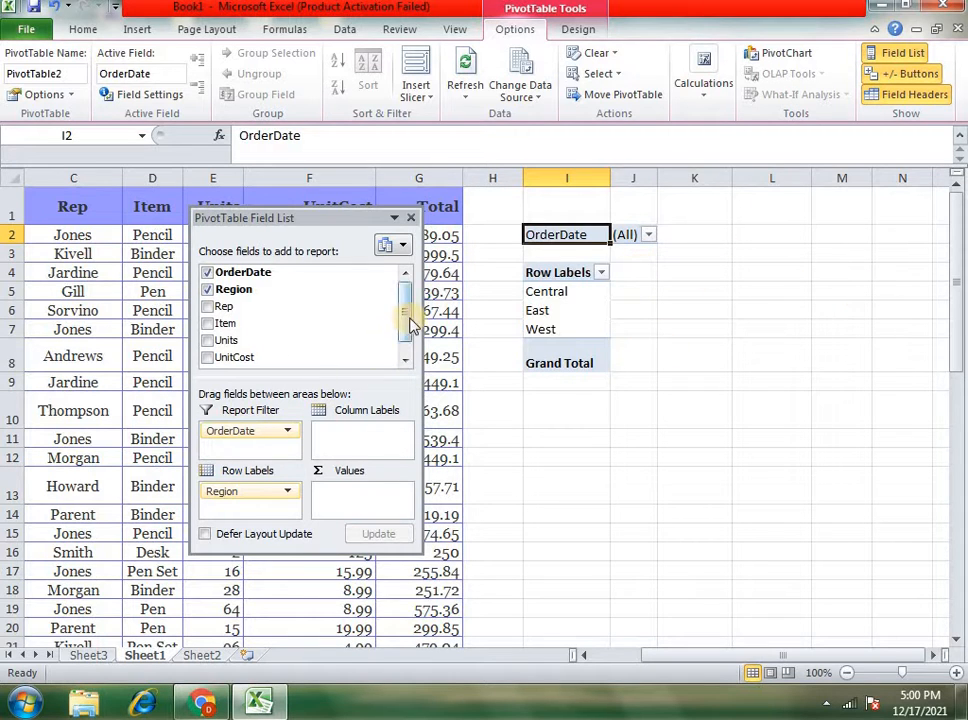
- Add the Item field to the PivotTable as column labels
{"action": "left_click", "coordinate": [405, 345]}
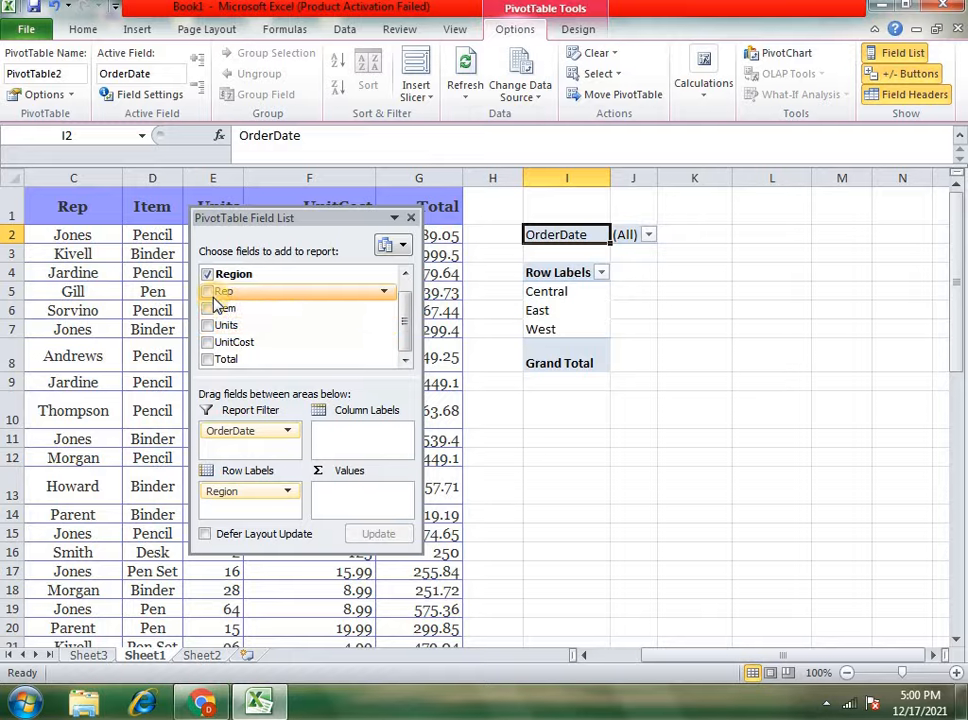
{"action": "left_click_drag", "start_coordinate": [402, 335], "coordinate": [404, 313]}
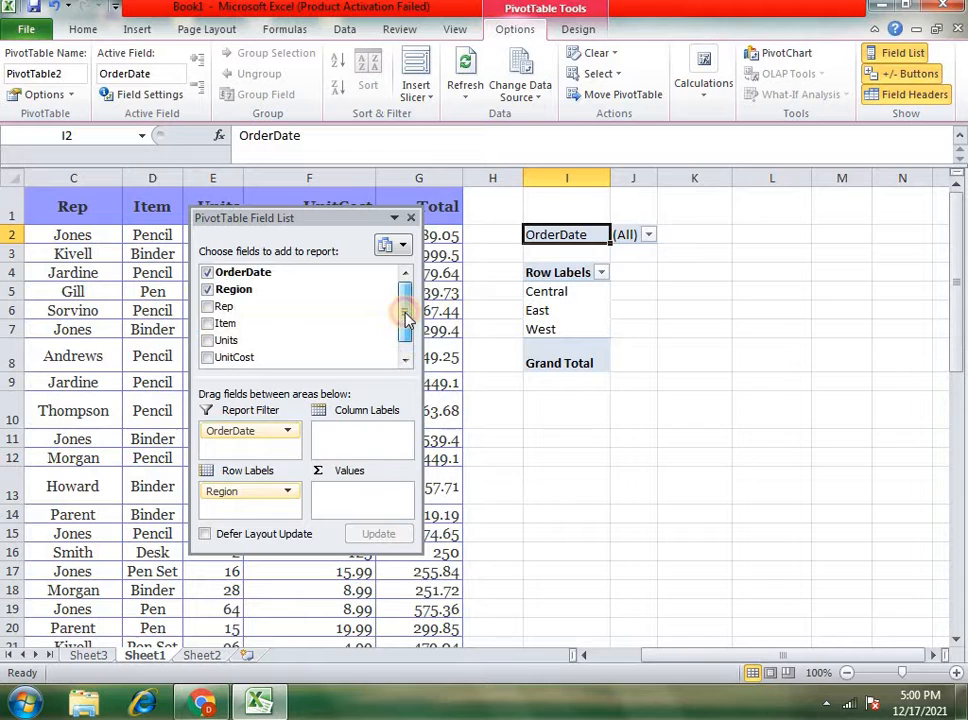
{"action": "left_click", "coordinate": [207, 324]}
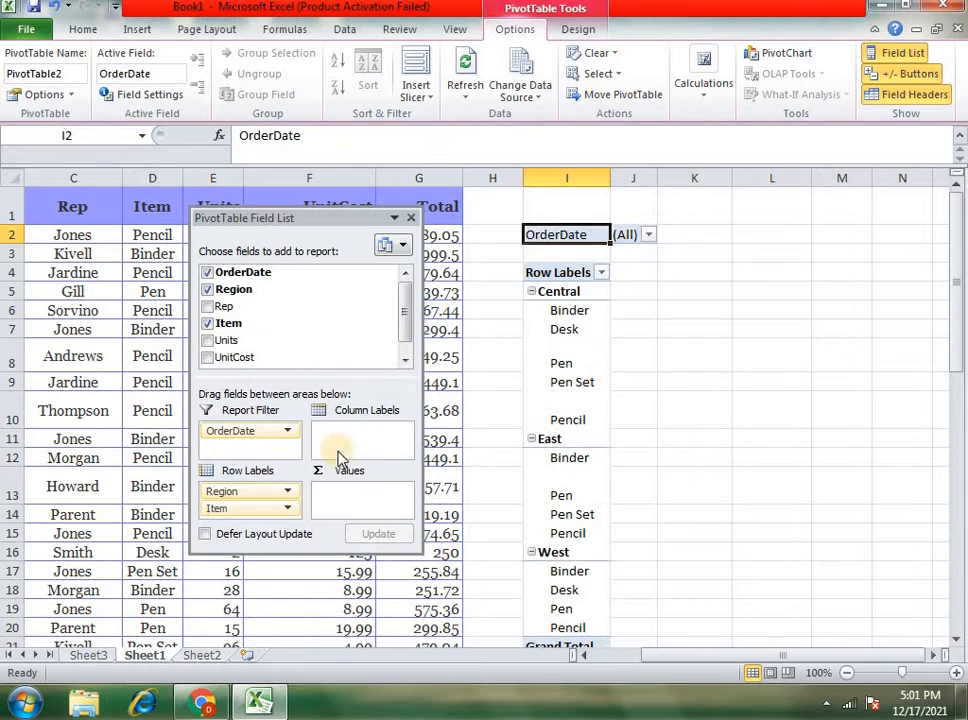
{"action": "left_click_drag", "start_coordinate": [224, 511], "coordinate": [357, 453]}
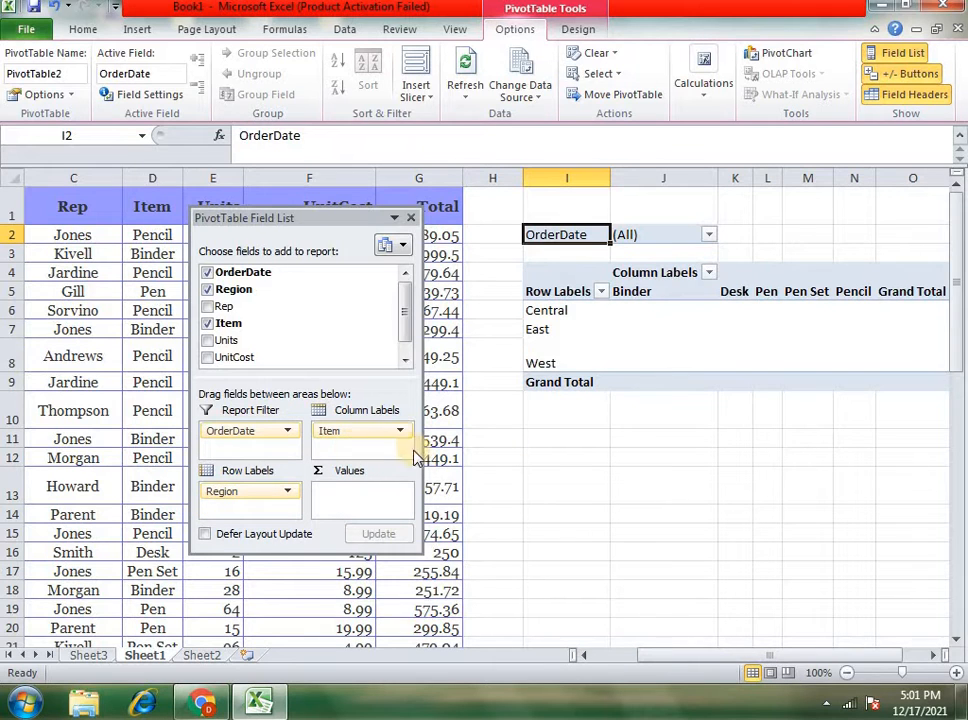
- Add the Total field to the PivotTable's values as a sum and close the field list
{"action": "left_click_drag", "start_coordinate": [728, 662], "coordinate": [709, 510]}
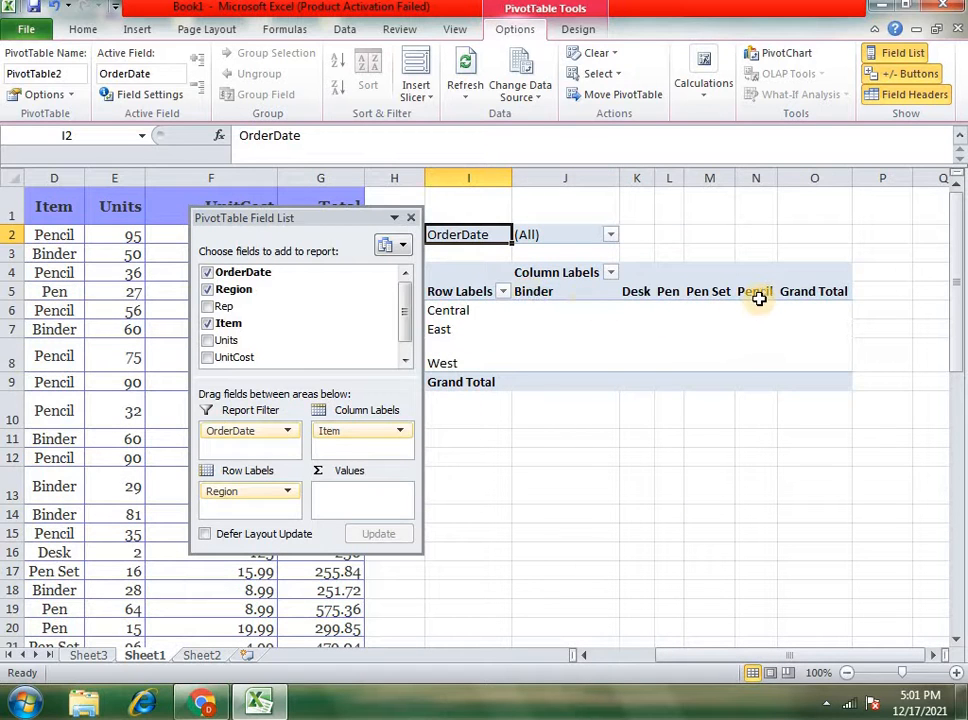
{"action": "left_click", "coordinate": [458, 353]}
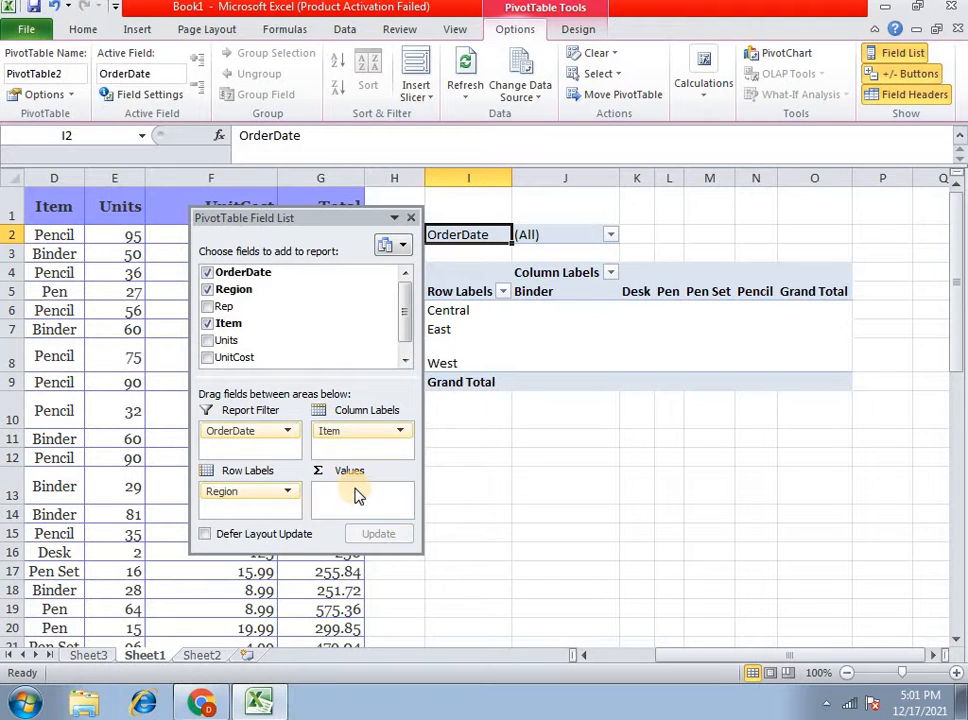
{"action": "left_click", "coordinate": [407, 337]}
{"action": "left_click_drag", "start_coordinate": [216, 360], "coordinate": [313, 484]}
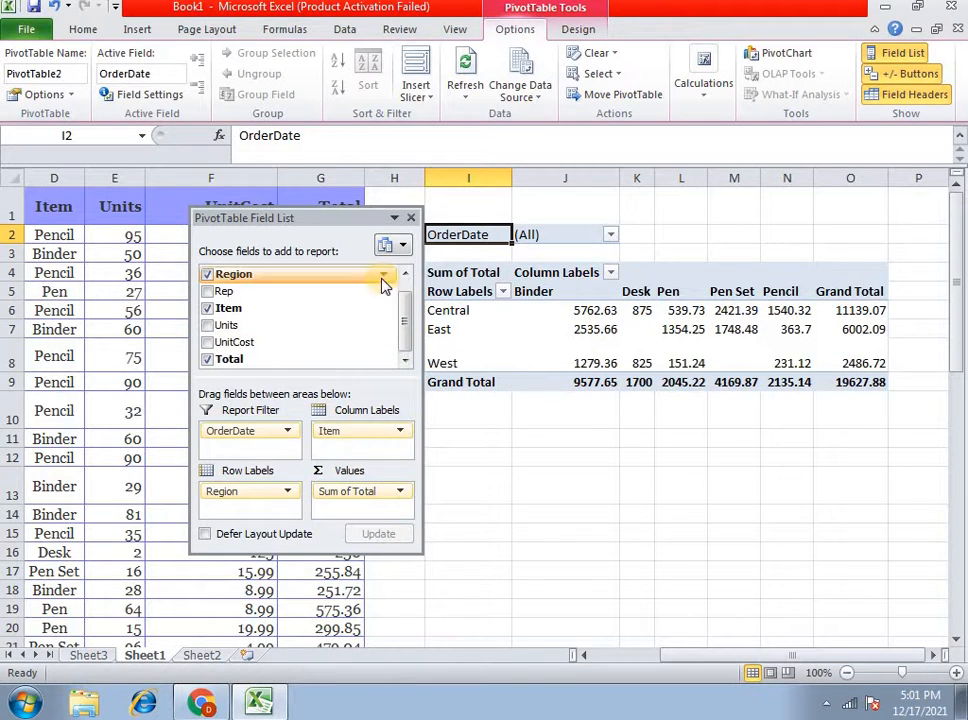
{"action": "left_click", "coordinate": [410, 217]}
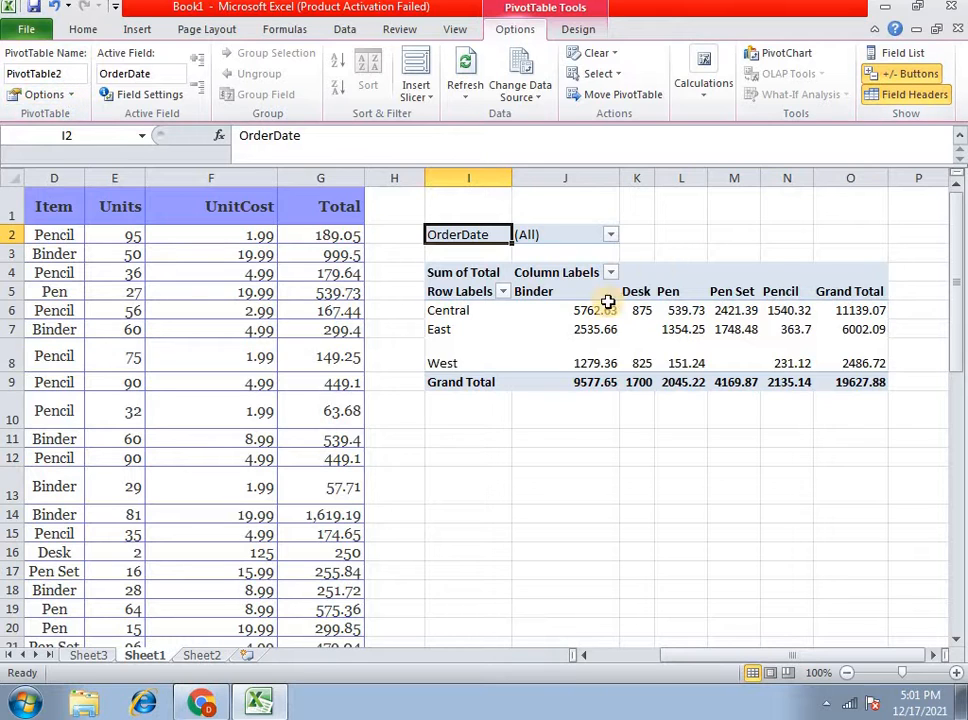
- Filter the PivotTable's row labels to show only the Central region
{"action": "left_click", "coordinate": [503, 292]}
{"action": "left_click", "coordinate": [314, 465]}
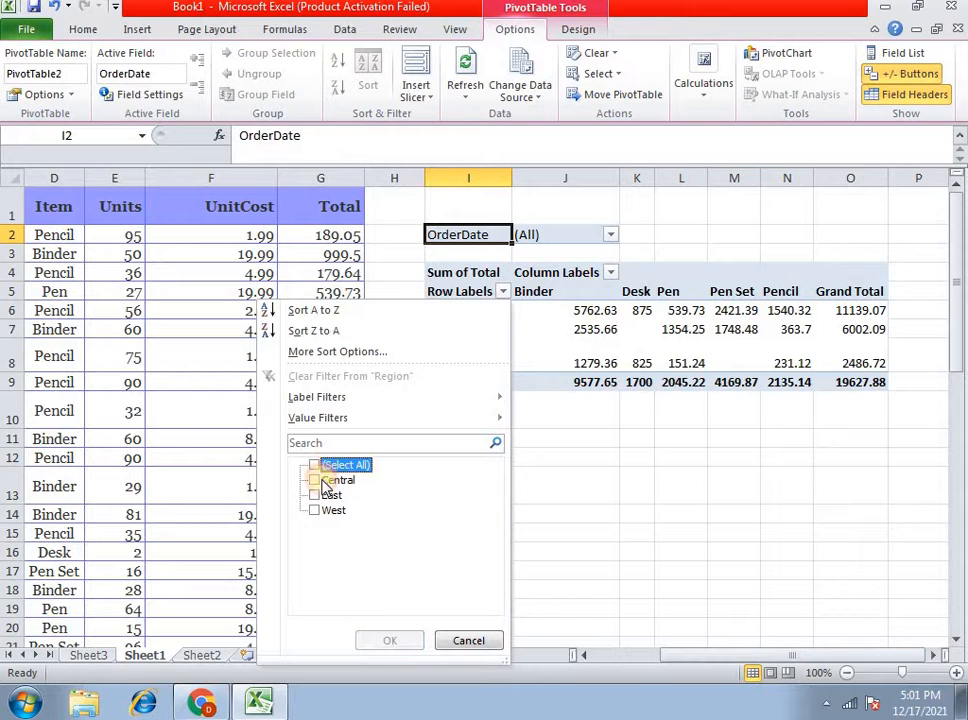
{"action": "left_click", "coordinate": [325, 482]}
{"action": "left_click", "coordinate": [390, 641]}
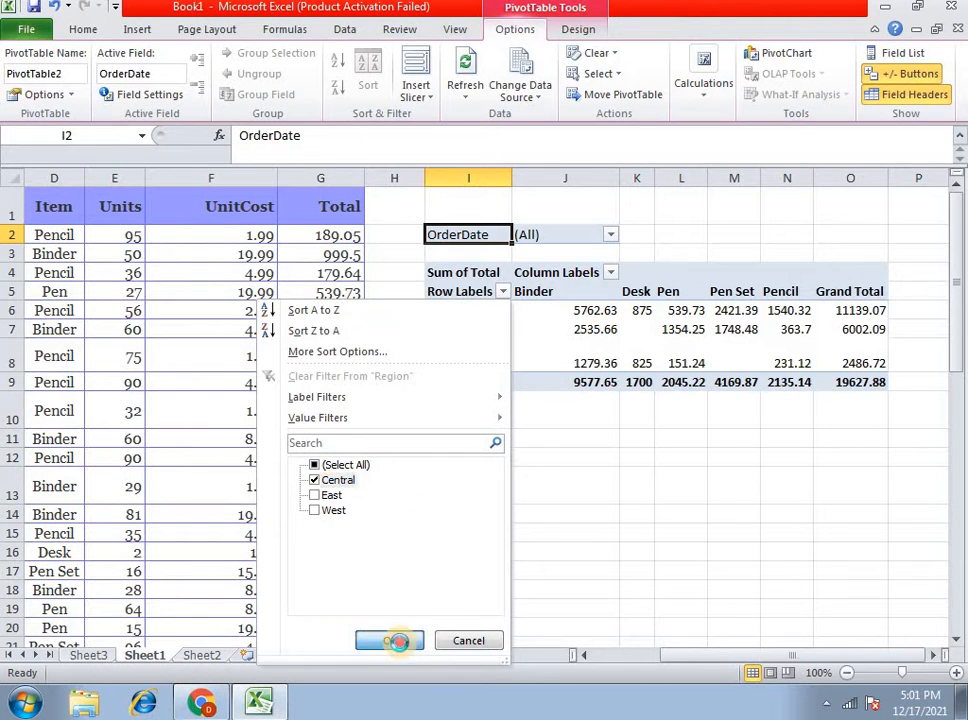
- Change the row label filter to show only the East region
{"action": "left_click", "coordinate": [504, 292]}
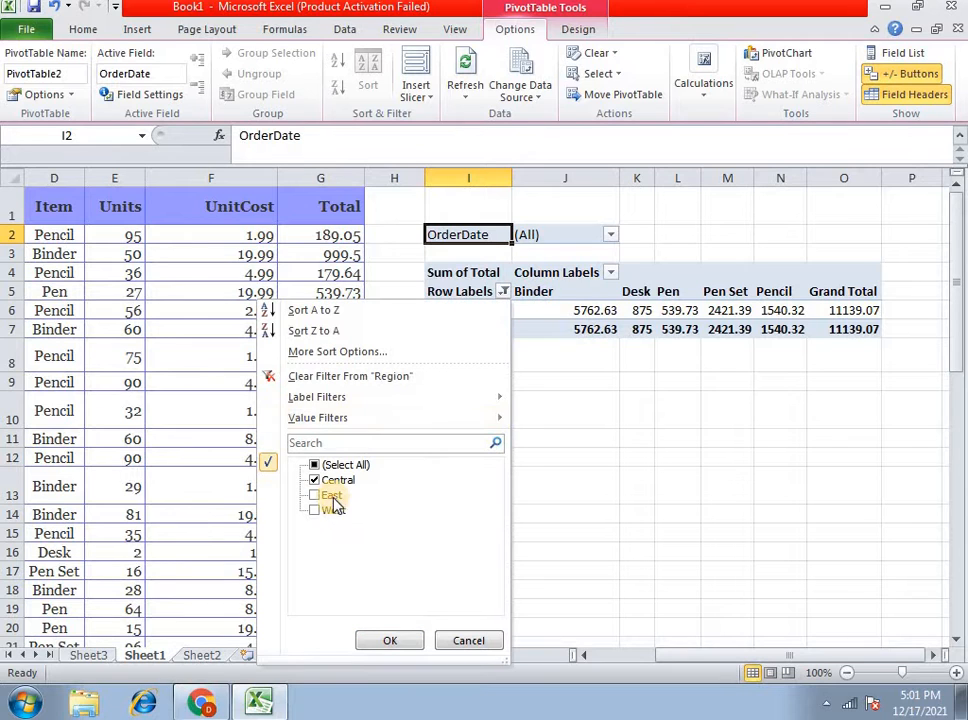
{"action": "left_click", "coordinate": [318, 495]}
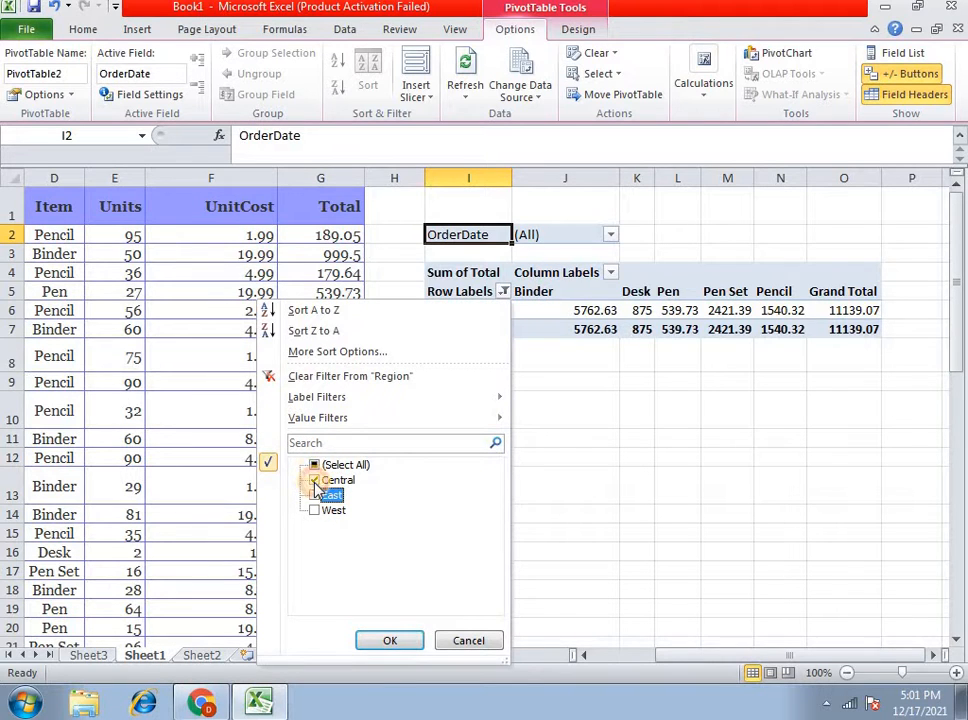
{"action": "left_click", "coordinate": [315, 466]}
{"action": "left_click", "coordinate": [316, 467]}
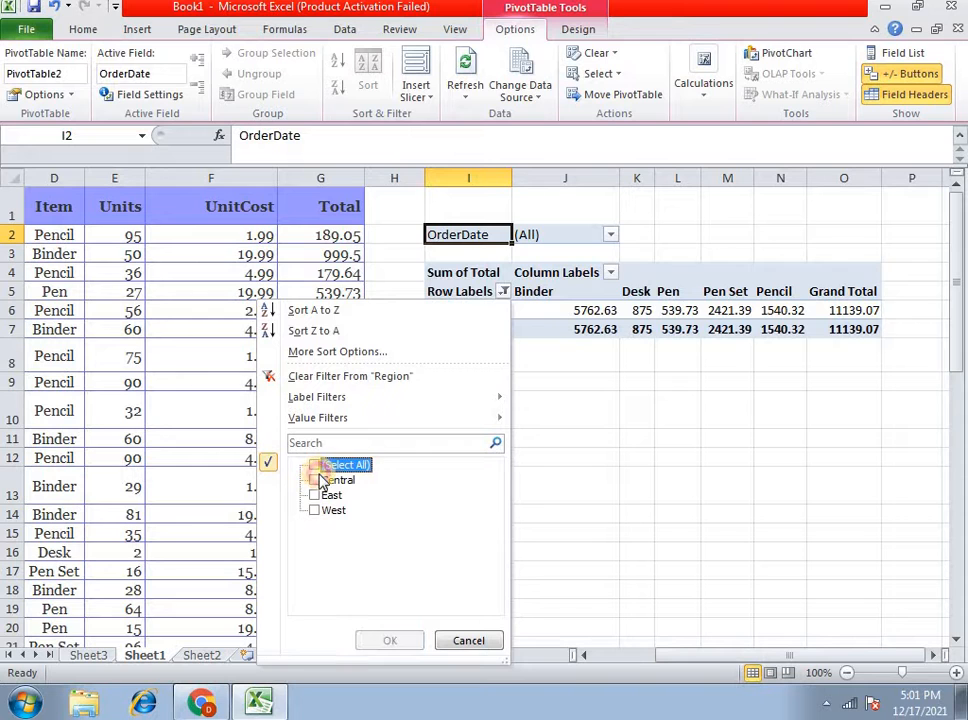
{"action": "left_click", "coordinate": [316, 495]}
{"action": "left_click", "coordinate": [390, 640]}
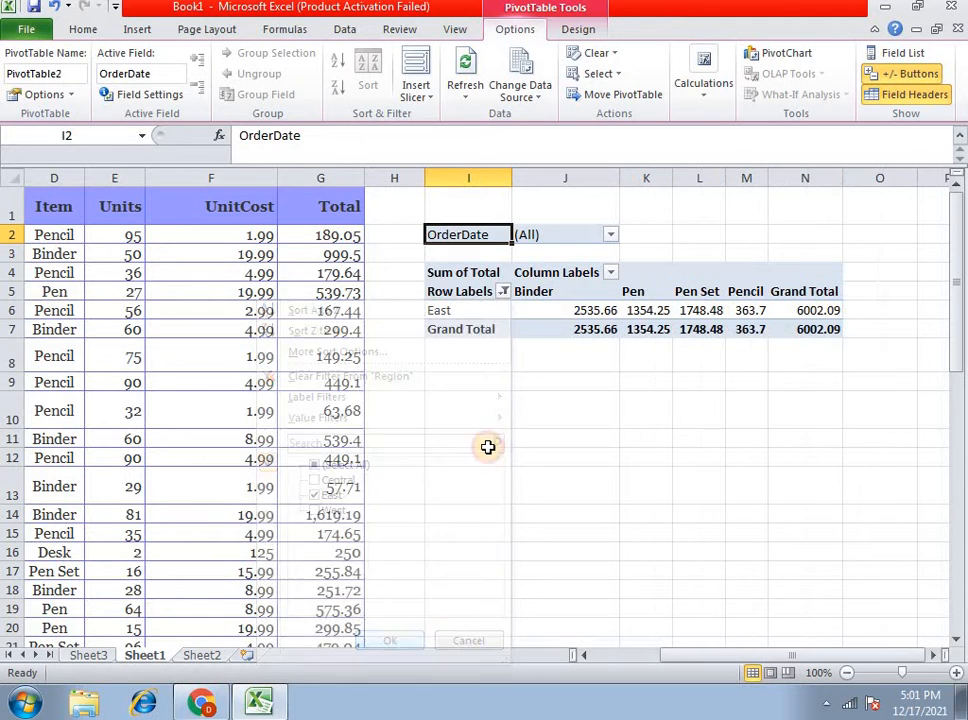
- Reset the row label filter to include all regions
{"action": "left_click", "coordinate": [502, 293]}
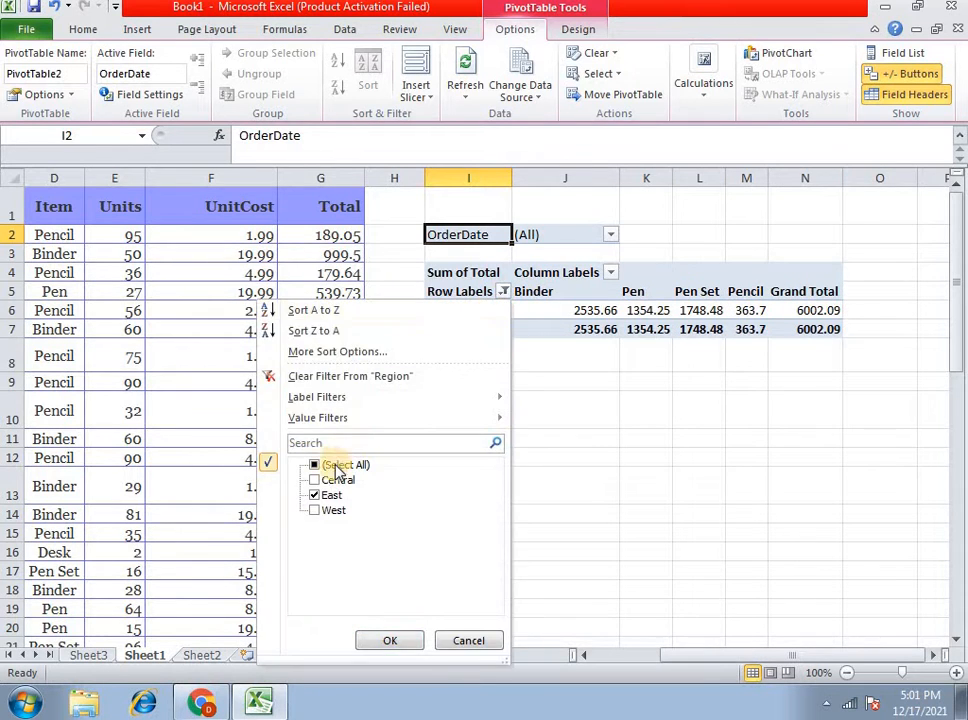
{"action": "left_click", "coordinate": [316, 465]}
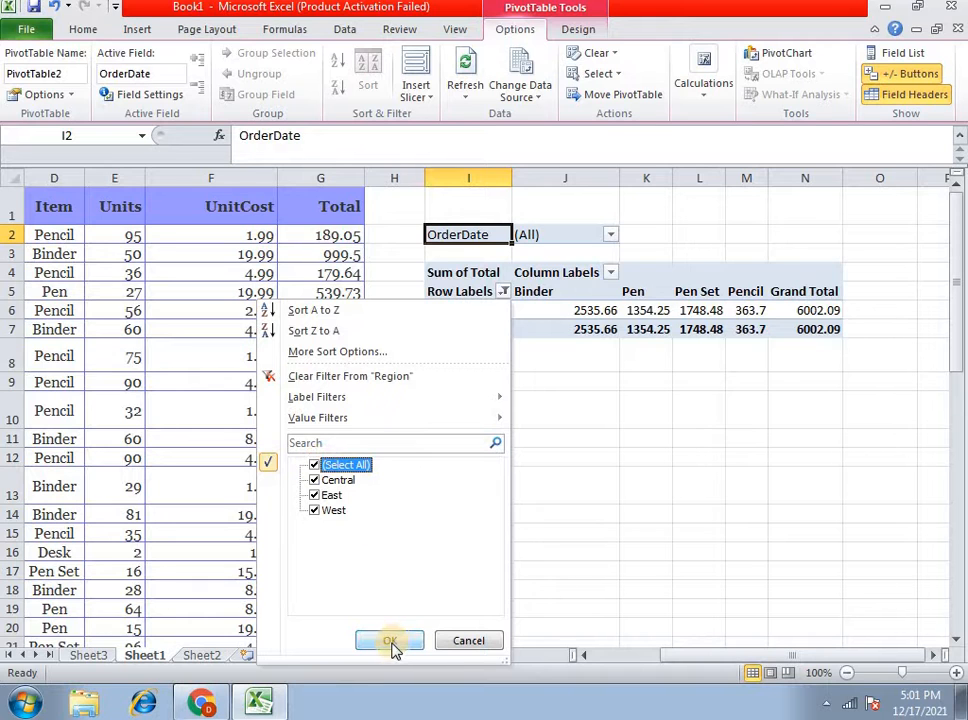
{"action": "left_click", "coordinate": [392, 638]}
- Allow multiple items in the OrderDate report filter and limit the report to 1/23/2020
{"action": "left_click", "coordinate": [611, 235]}
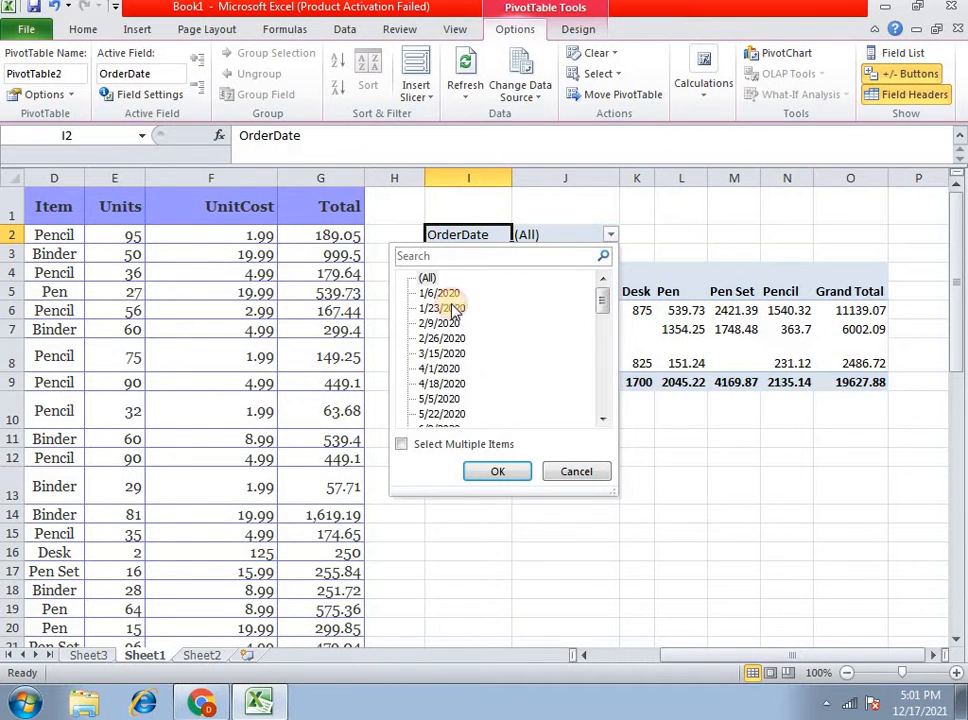
{"action": "left_click", "coordinate": [400, 445]}
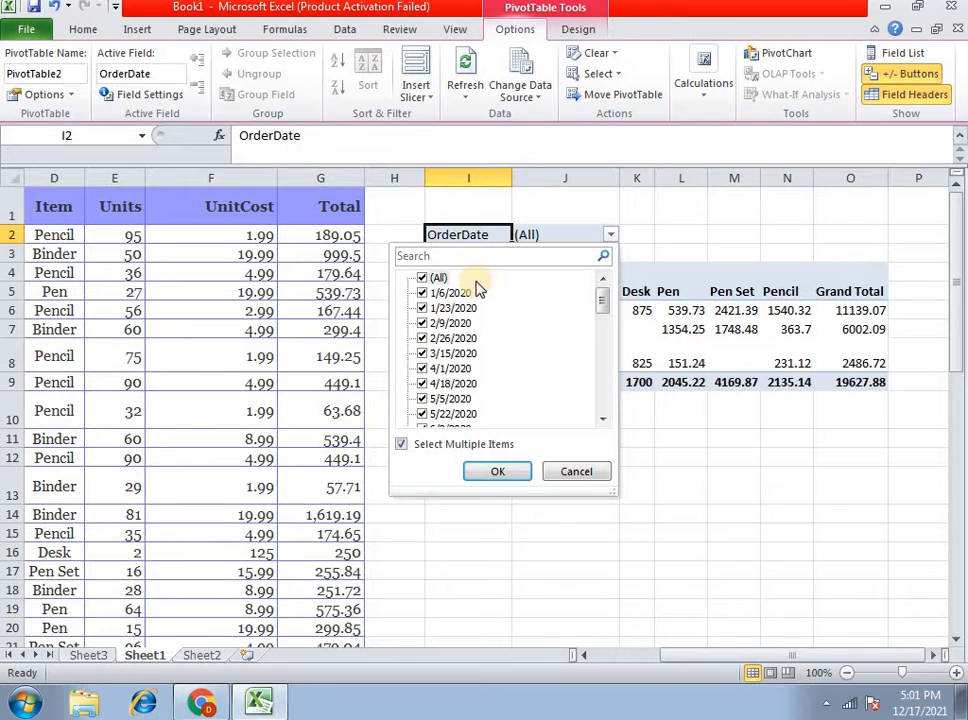
{"action": "left_click", "coordinate": [422, 277]}
{"action": "left_click", "coordinate": [424, 309]}
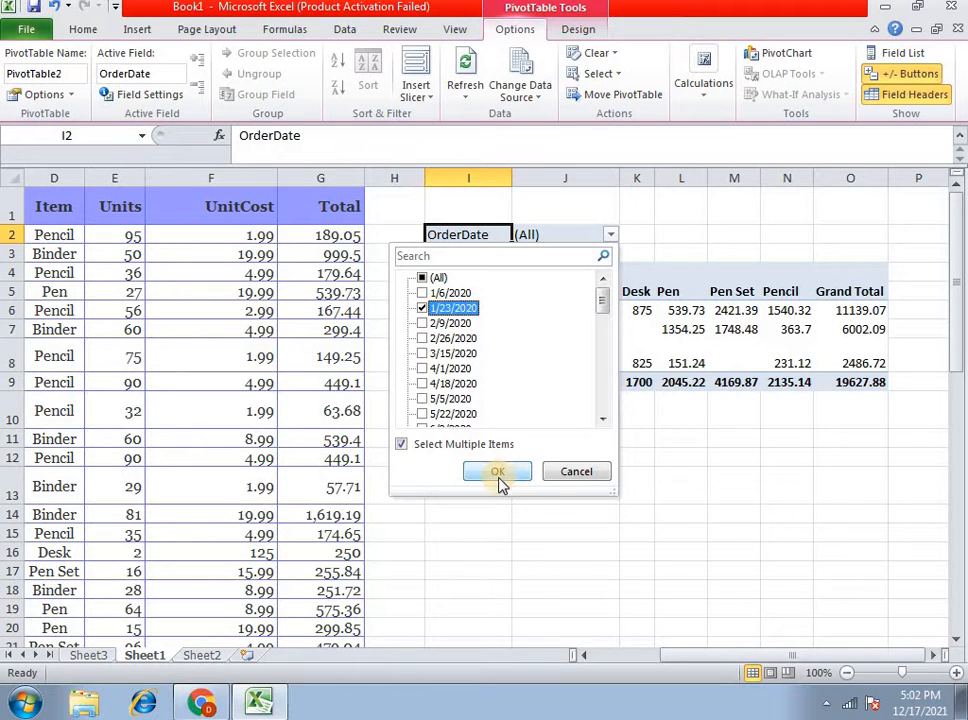
{"action": "left_click", "coordinate": [497, 470]}
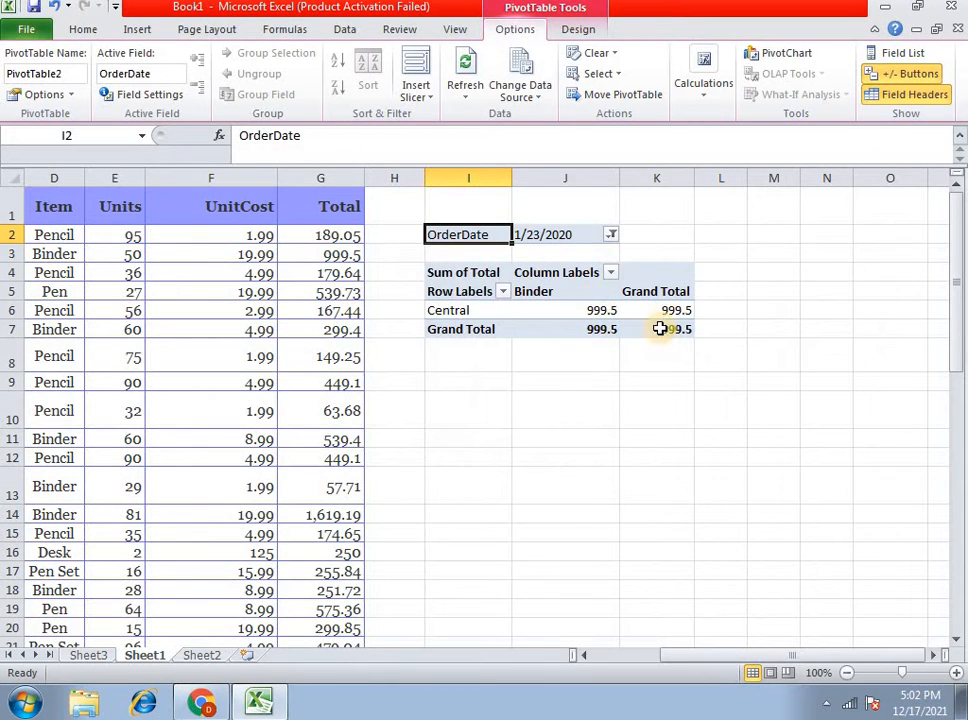
- Reset the OrderDate report filter to include all dates
{"action": "left_click", "coordinate": [611, 234]}
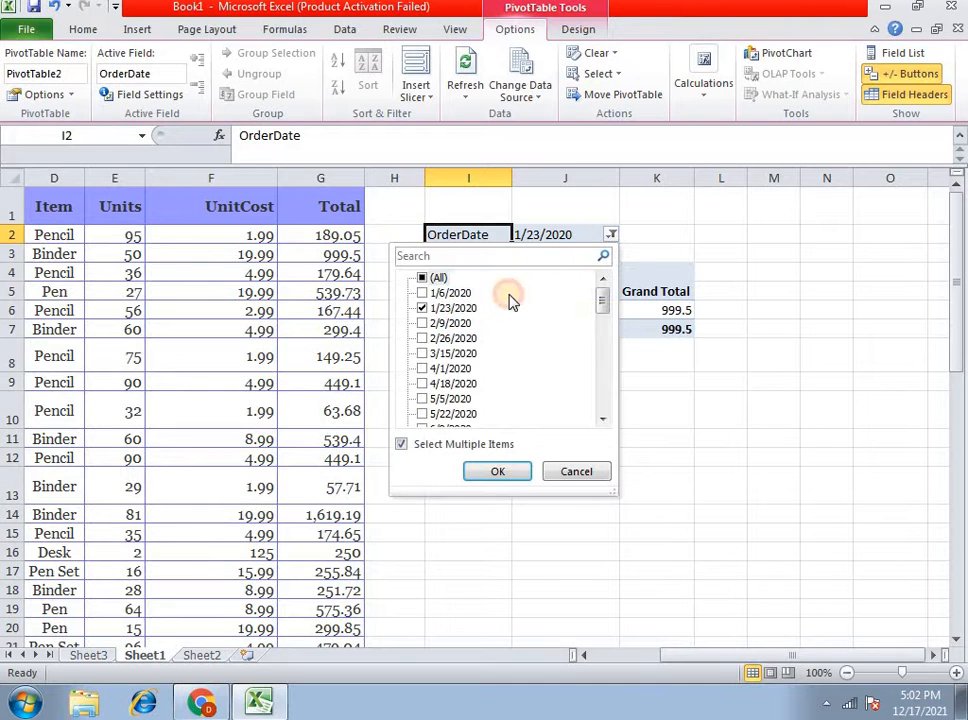
{"action": "left_click", "coordinate": [436, 277]}
{"action": "left_click", "coordinate": [485, 472]}
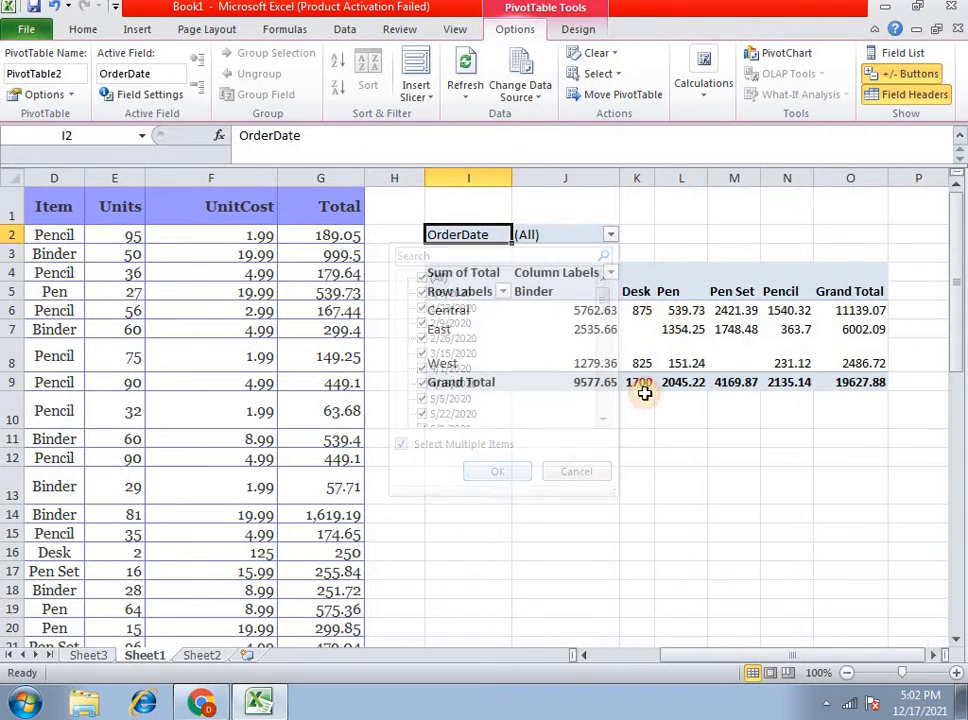
- Extract the source records behind the Central region's Desk total onto a new sheet, review them and return to Sheet1
{"action": "double_click", "coordinate": [634, 308]}
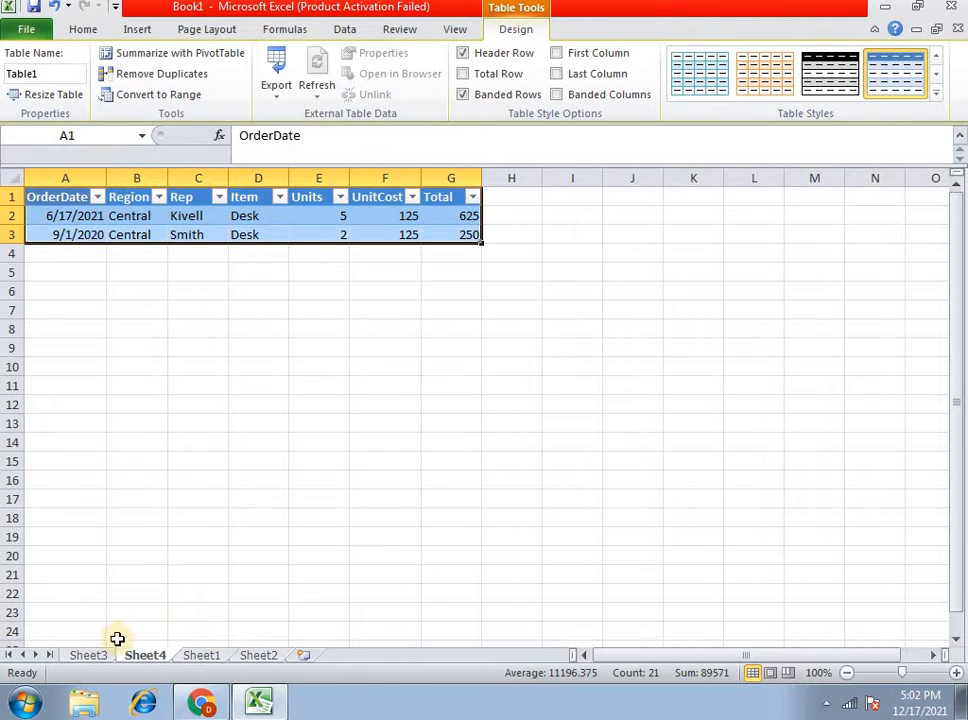
{"action": "left_click", "coordinate": [86, 656]}
{"action": "left_click", "coordinate": [201, 655]}
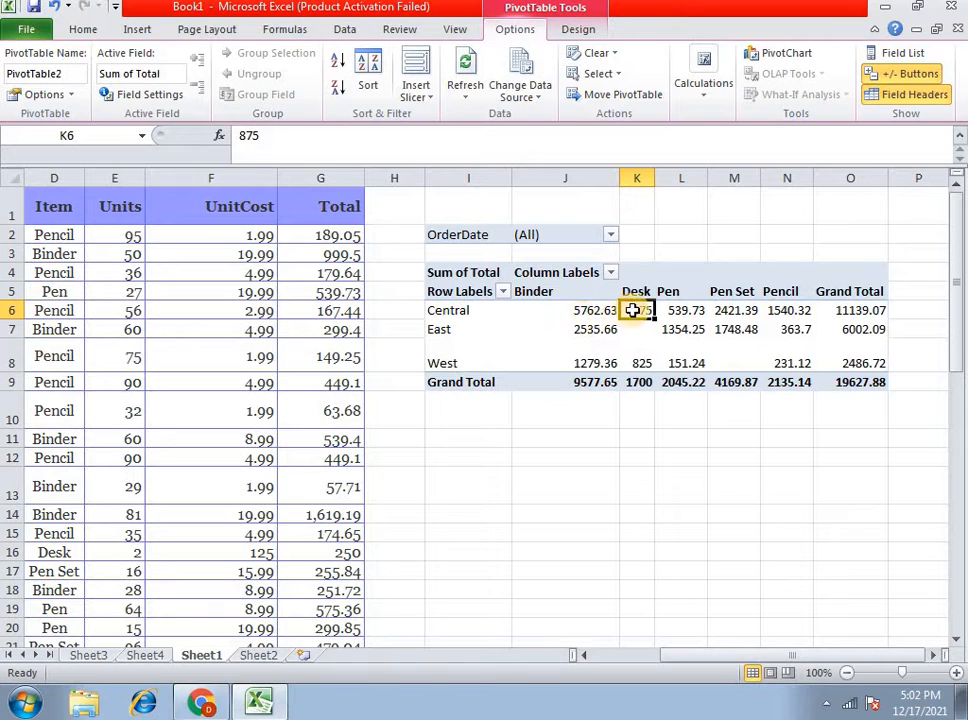
{"action": "mouse_move", "coordinate": [634, 311]}
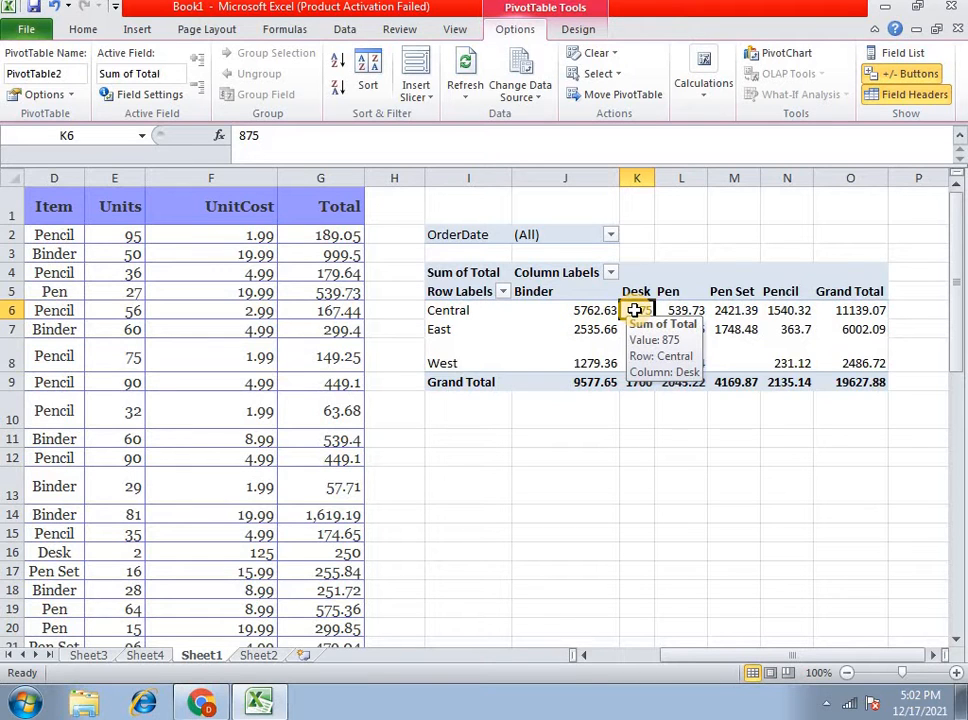
{"action": "left_click", "coordinate": [150, 656]}
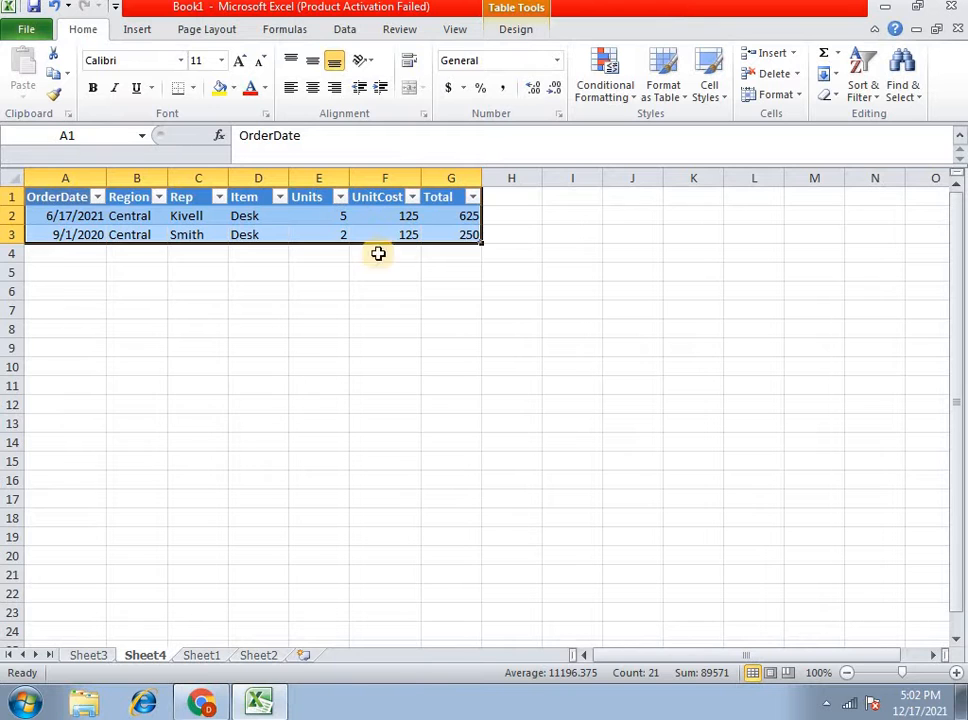
{"action": "left_click", "coordinate": [210, 656]}
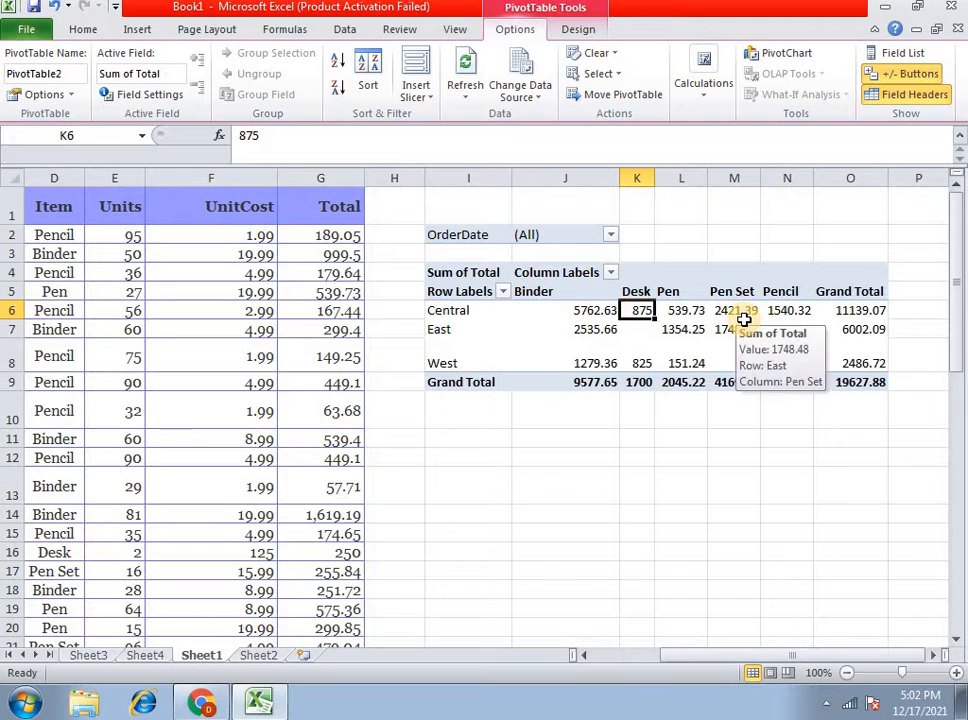
- Examine the Central region's totals for each item and the East and West rows of the PivotTable
{"action": "left_click", "coordinate": [458, 312]}
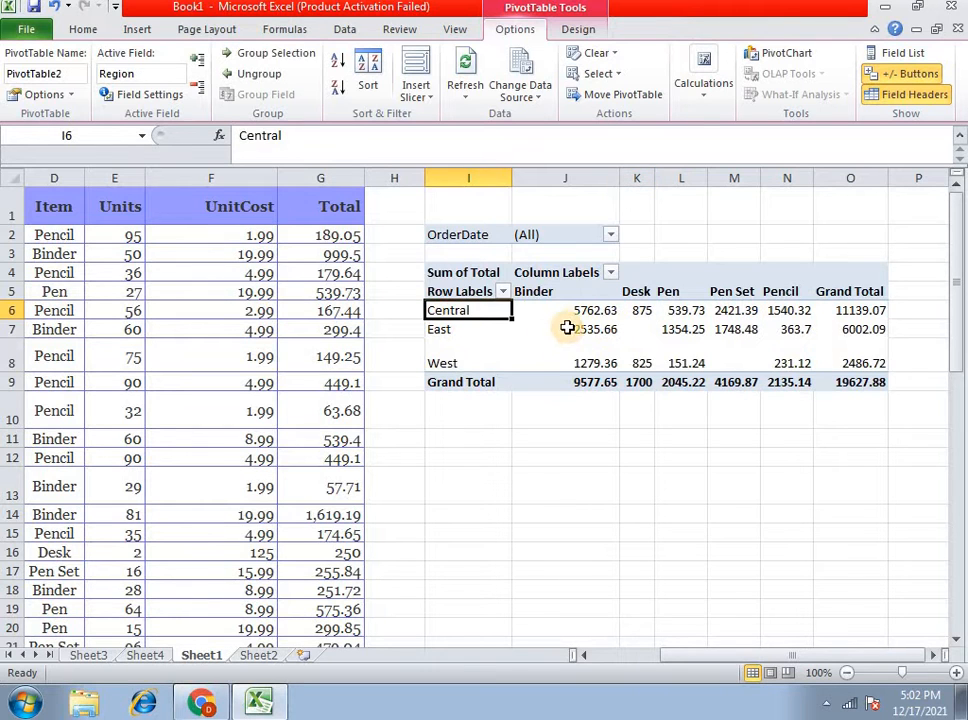
{"action": "left_click", "coordinate": [566, 312]}
{"action": "left_click", "coordinate": [642, 311]}
{"action": "left_click", "coordinate": [694, 311]}
{"action": "left_click", "coordinate": [752, 311]}
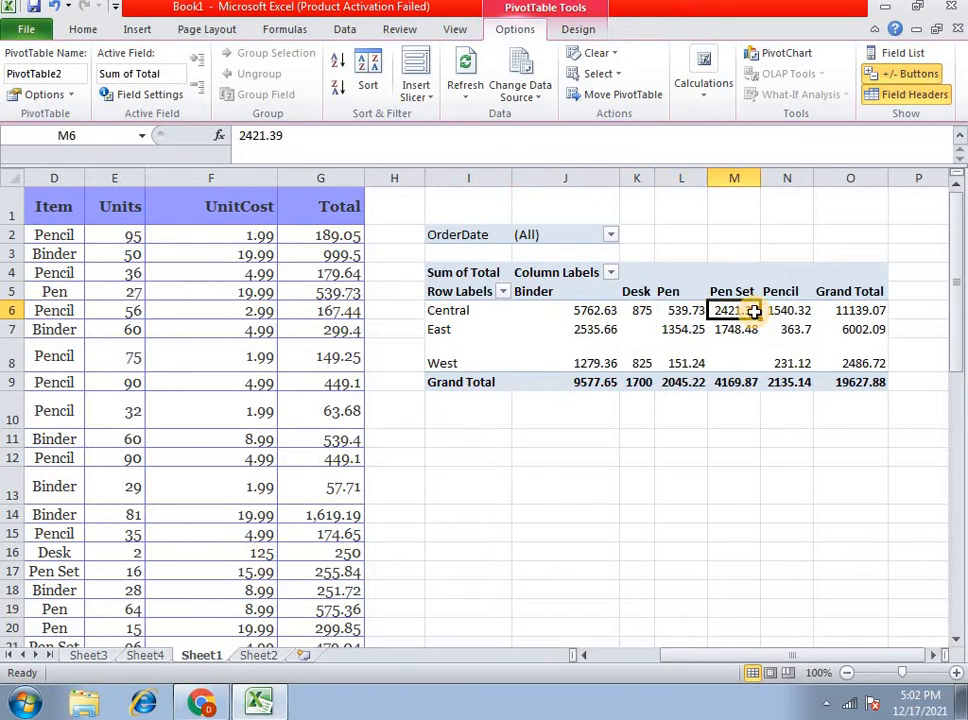
{"action": "left_click", "coordinate": [802, 313]}
{"action": "left_click", "coordinate": [838, 311]}
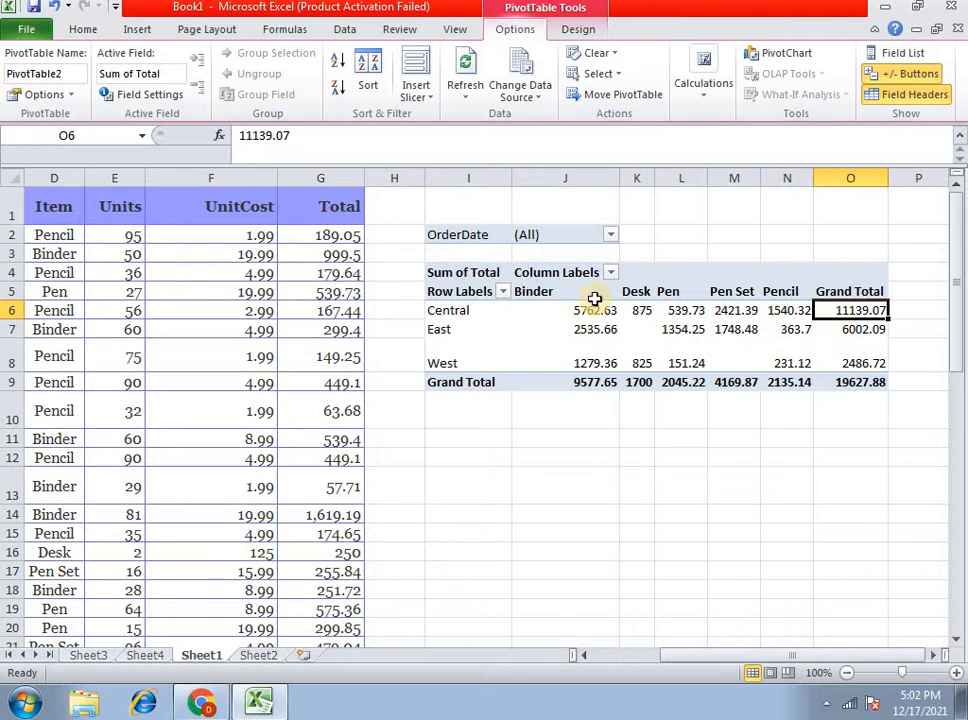
{"action": "left_click", "coordinate": [434, 329]}
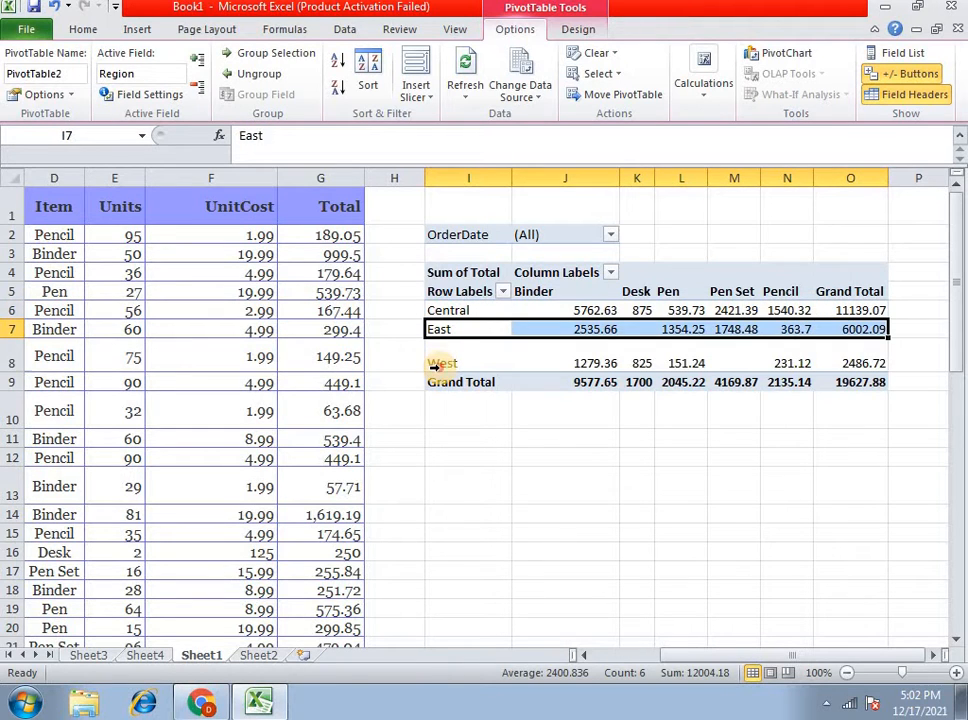
{"action": "left_click", "coordinate": [437, 365]}
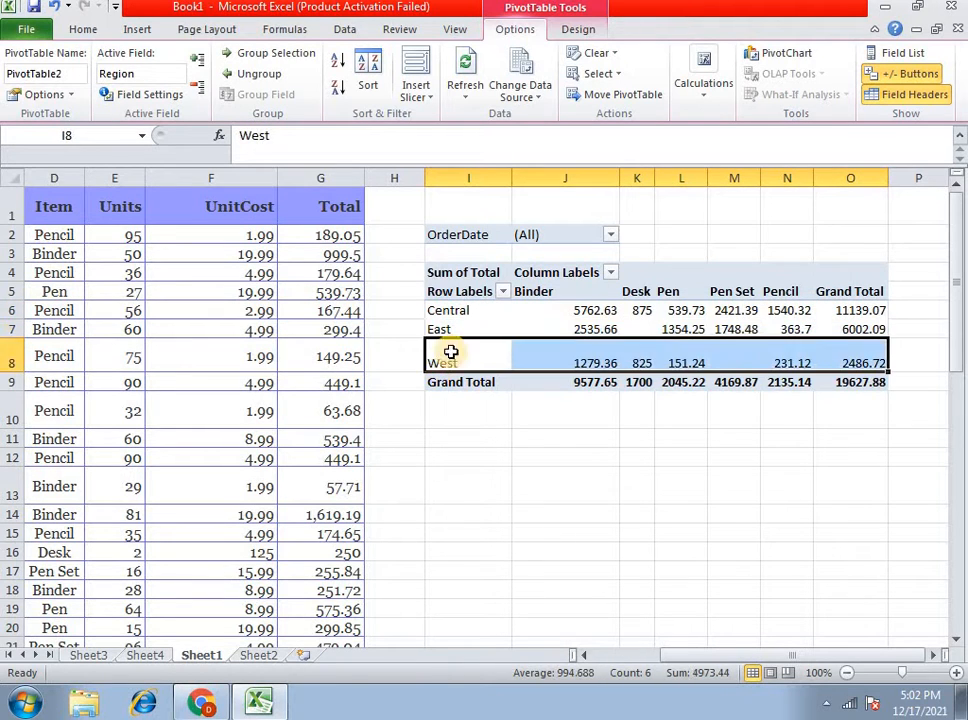
- Examine the PivotTable's grand totals by item, by region and overall
{"action": "left_click", "coordinate": [598, 383]}
{"action": "left_click", "coordinate": [640, 383]}
{"action": "left_click", "coordinate": [684, 383]}
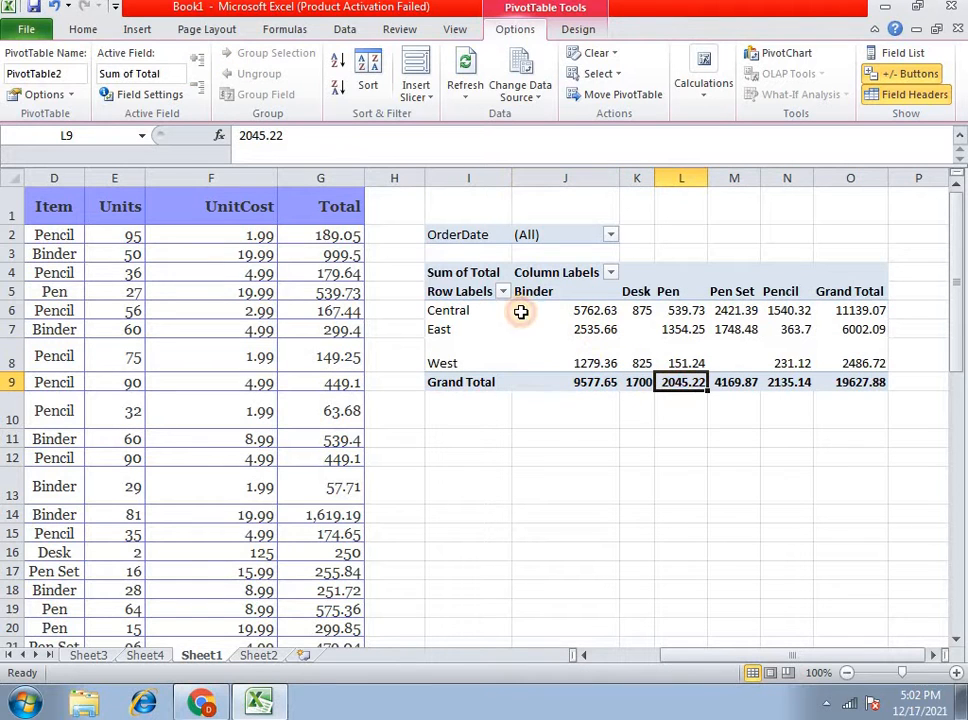
{"action": "left_click", "coordinate": [843, 311]}
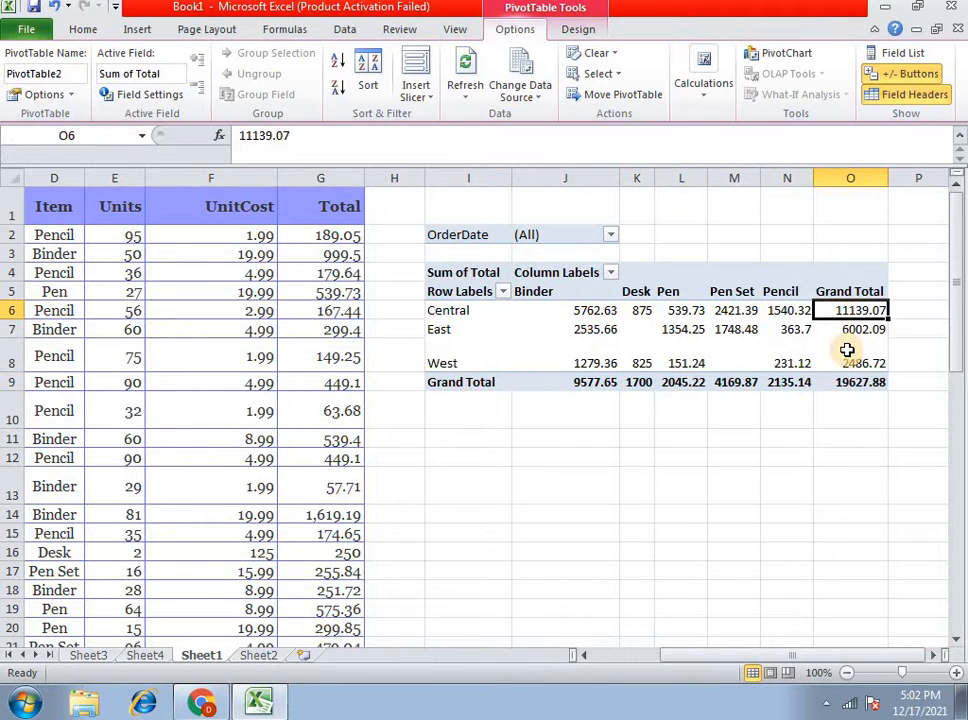
{"action": "left_click", "coordinate": [848, 330]}
{"action": "left_click", "coordinate": [848, 362]}
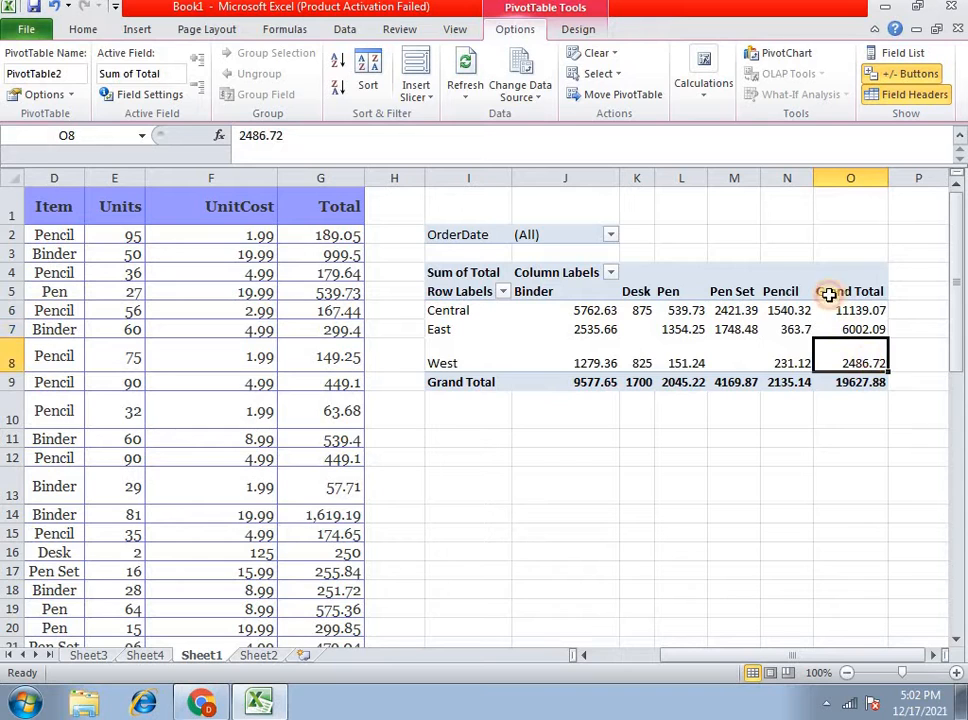
{"action": "left_click", "coordinate": [850, 383]}
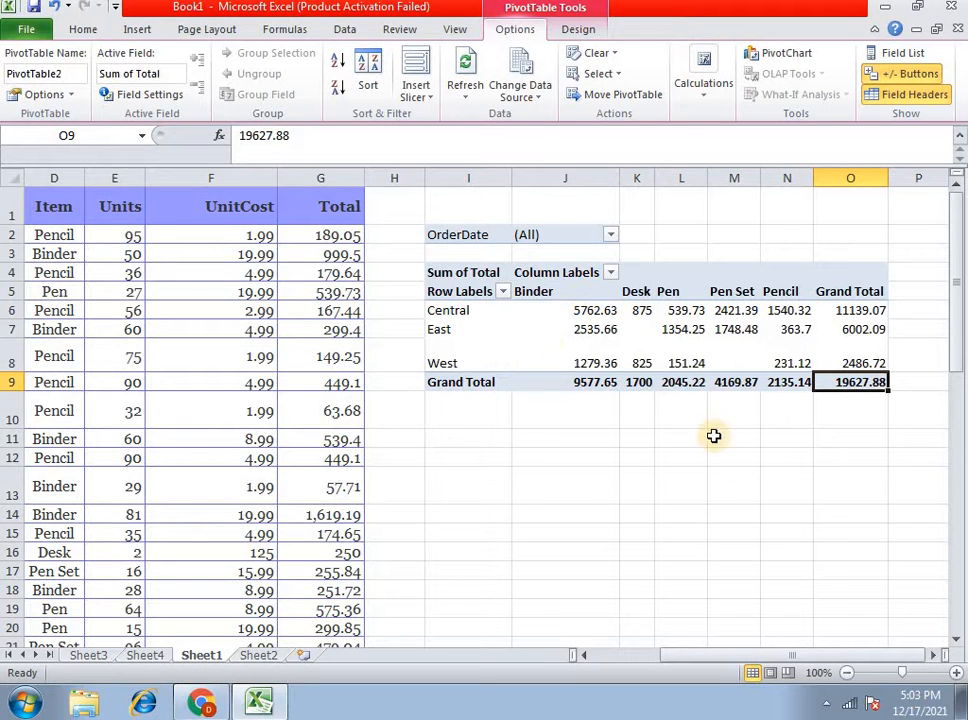
- Return to the source order table on Sheet1 and select cell B6 in the Region column
{"action": "left_click_drag", "start_coordinate": [698, 655], "coordinate": [432, 244]}
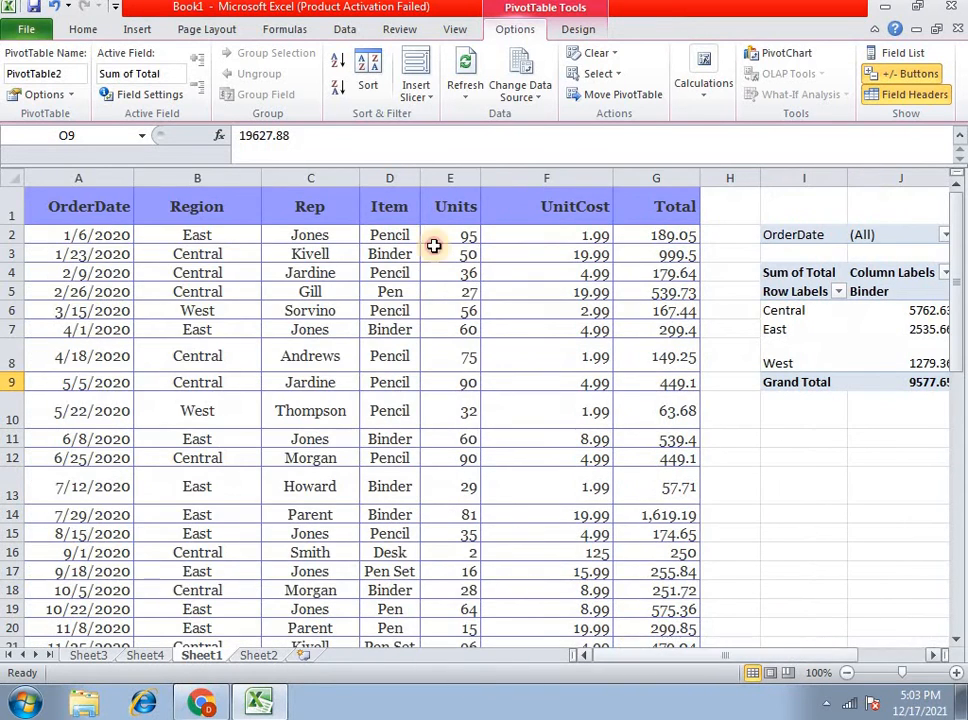
{"action": "left_click", "coordinate": [276, 289]}
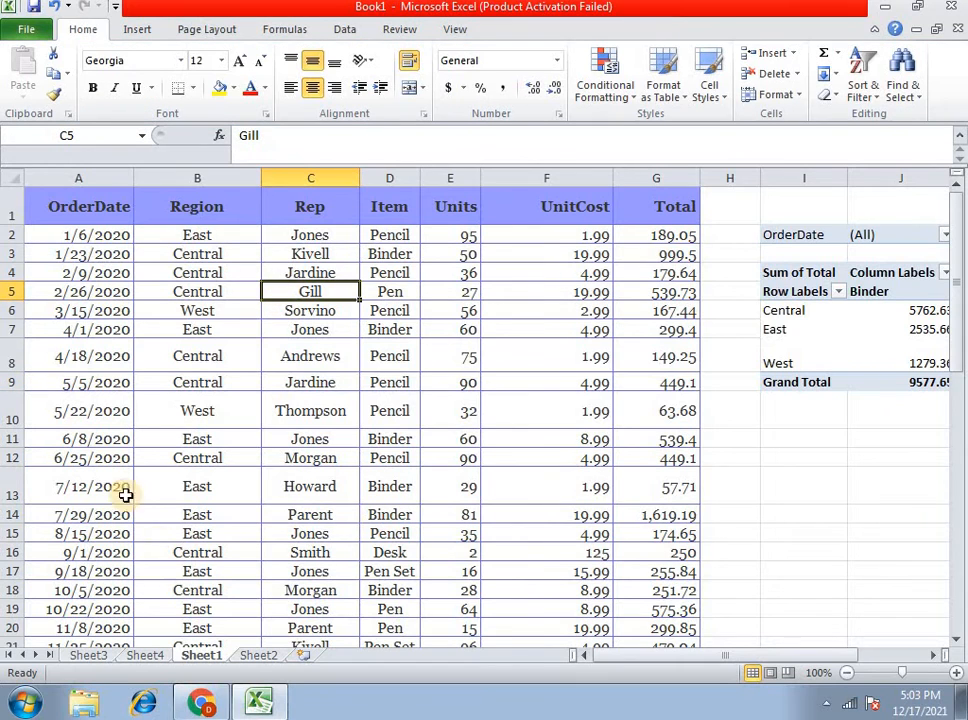
{"action": "left_click", "coordinate": [198, 311]}
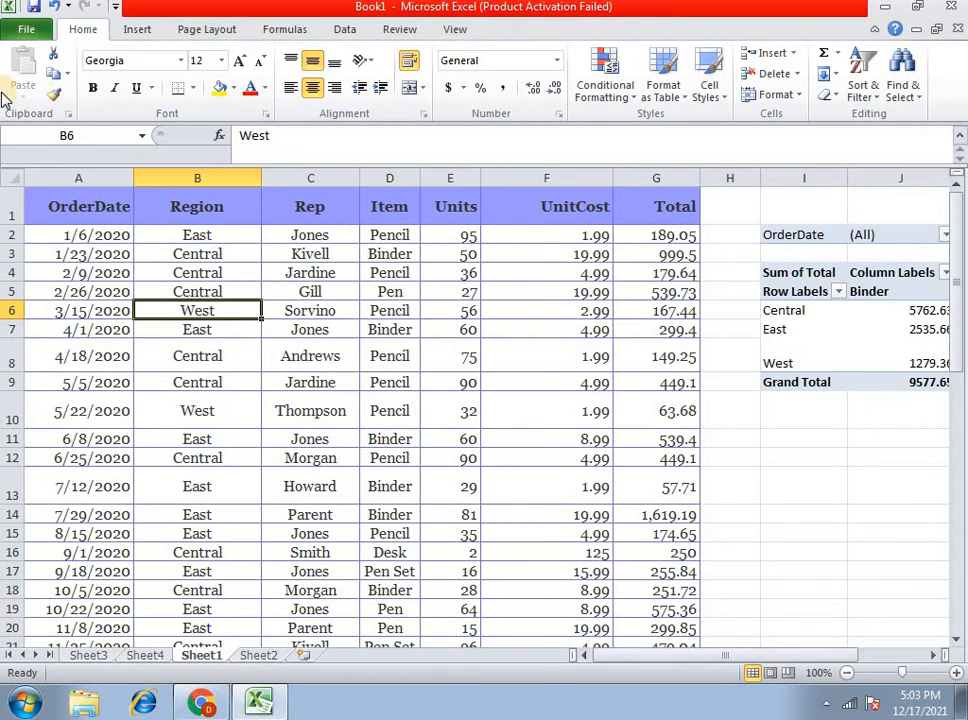
- Create a second PivotTable from the Sheet1 range A1:G44, placed on a new worksheet
{"action": "left_click", "coordinate": [137, 29]}
{"action": "left_click", "coordinate": [30, 85]}
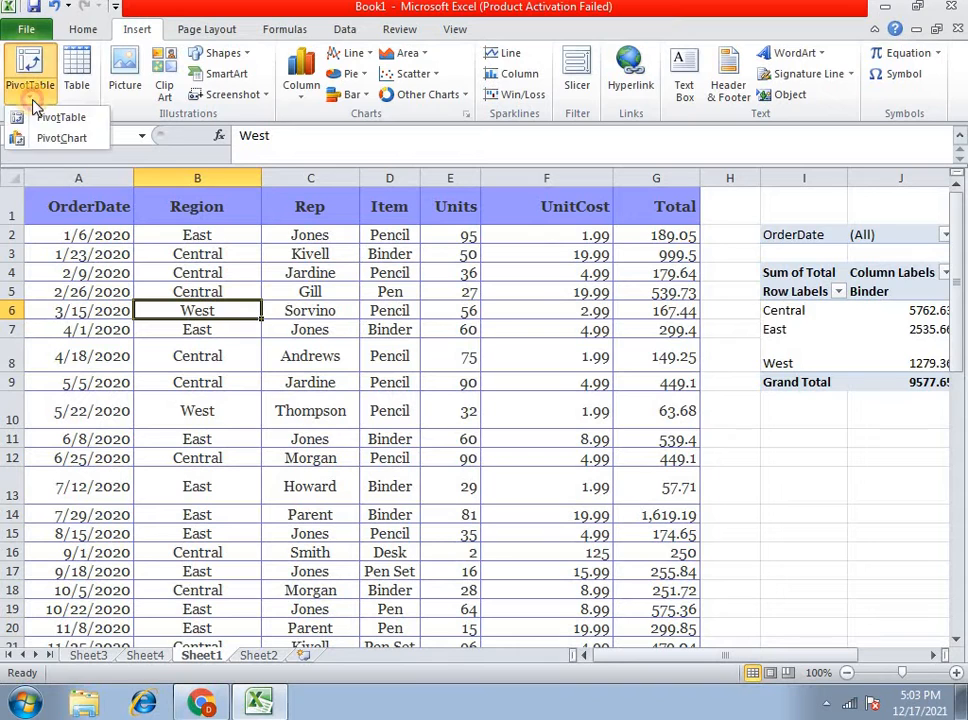
{"action": "left_click", "coordinate": [70, 121]}
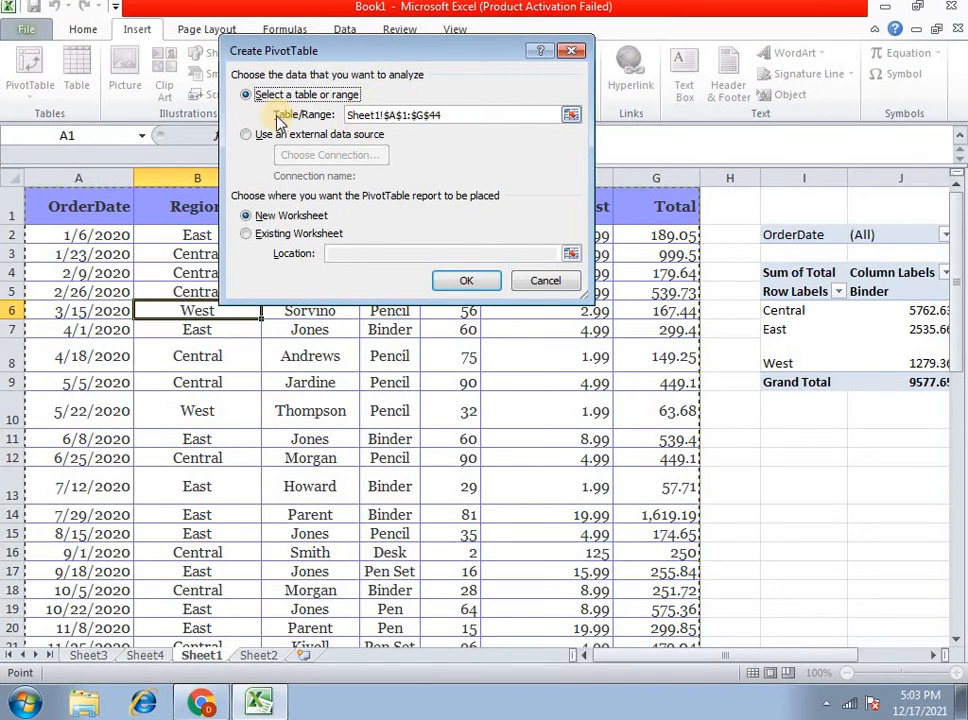
{"action": "left_click", "coordinate": [258, 219]}
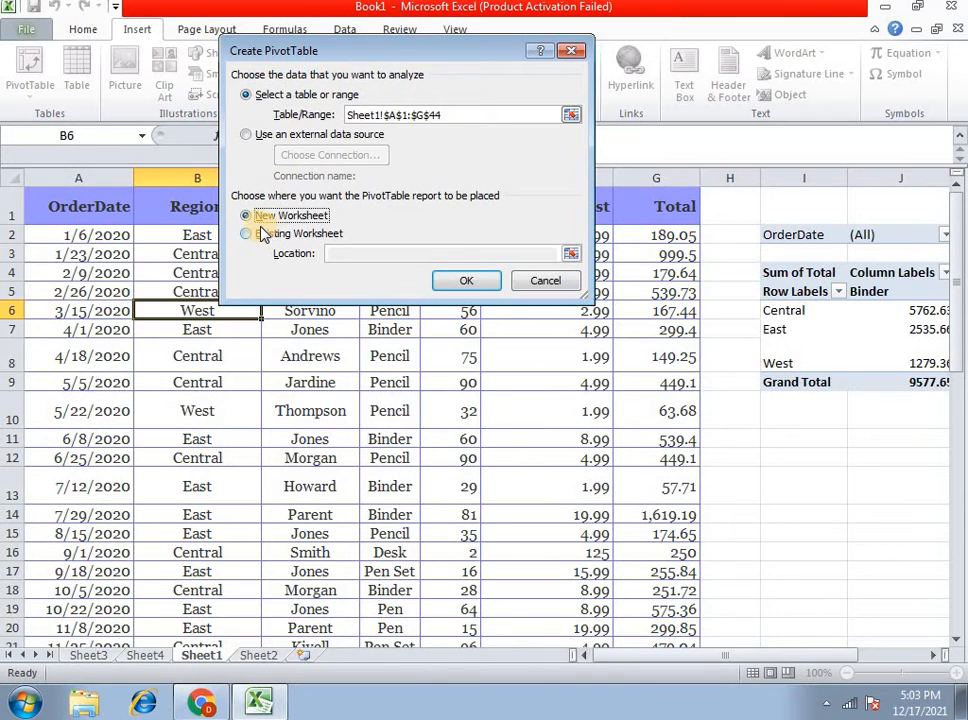
{"action": "left_click", "coordinate": [259, 235]}
{"action": "left_click", "coordinate": [272, 219]}
{"action": "left_click", "coordinate": [464, 283]}
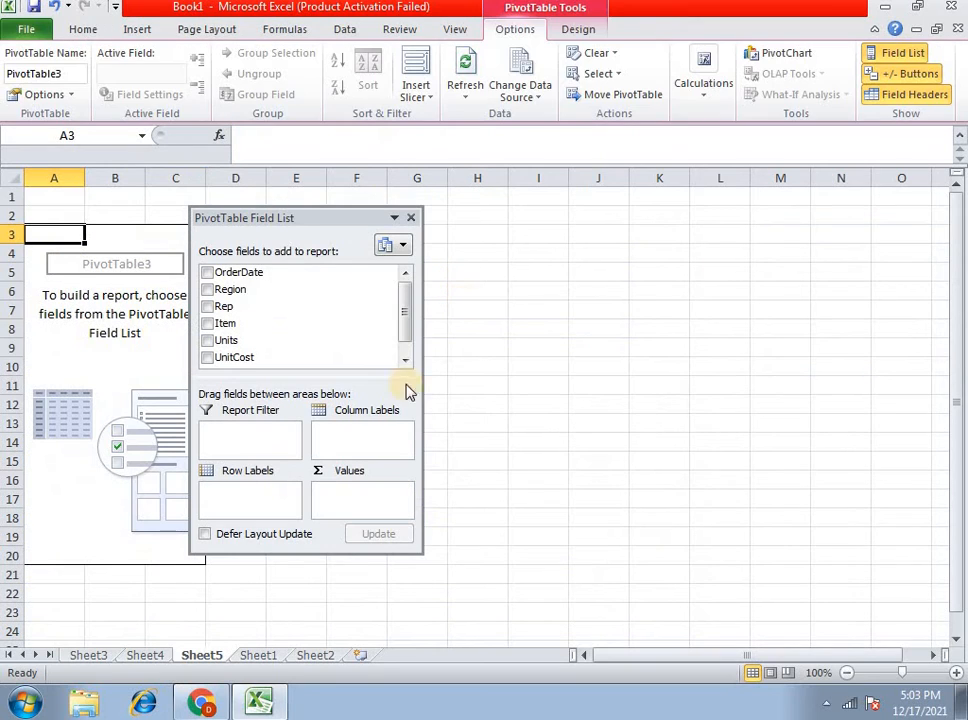
- Move the PivotTable Field List clear of the report area and enlarge it to show all fields and areas
{"action": "left_click_drag", "start_coordinate": [300, 222], "coordinate": [540, 244]}
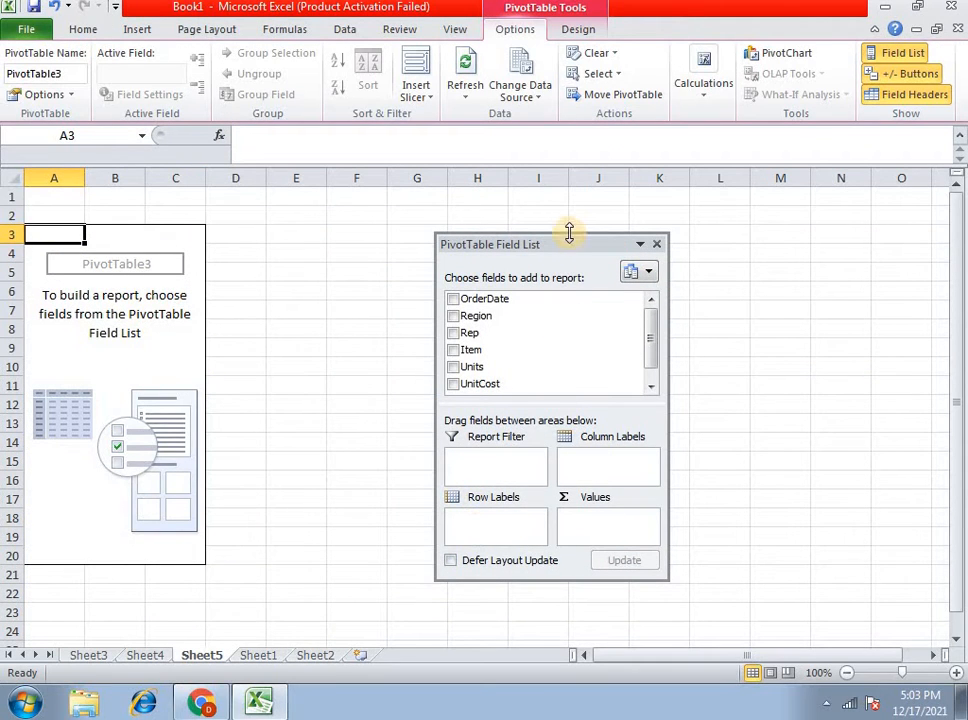
{"action": "left_click_drag", "start_coordinate": [566, 233], "coordinate": [566, 190]}
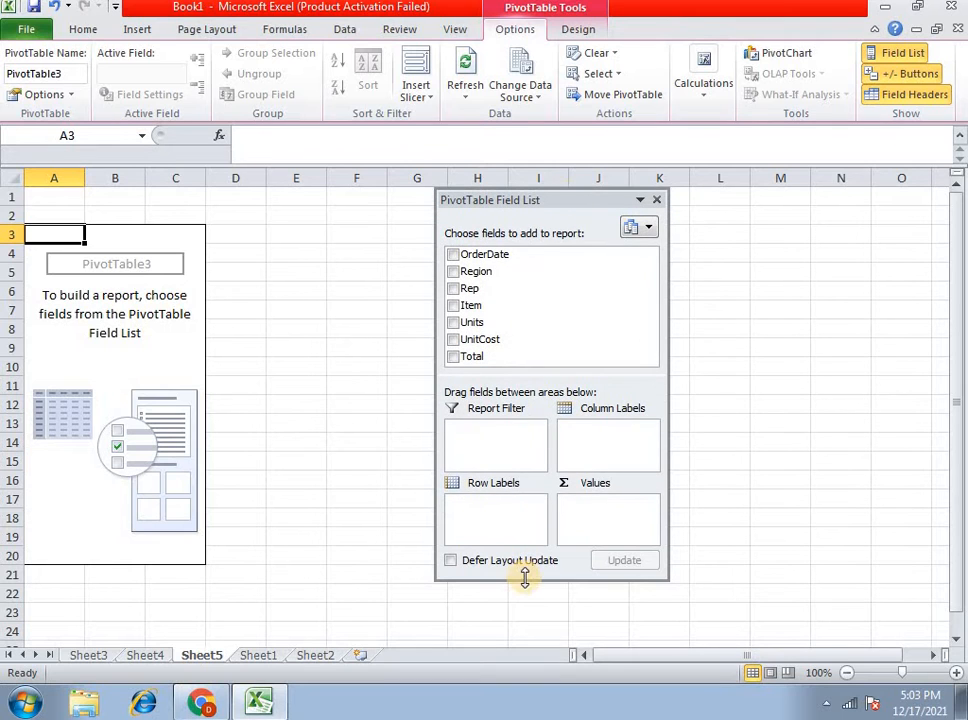
{"action": "left_click_drag", "start_coordinate": [524, 578], "coordinate": [525, 603]}
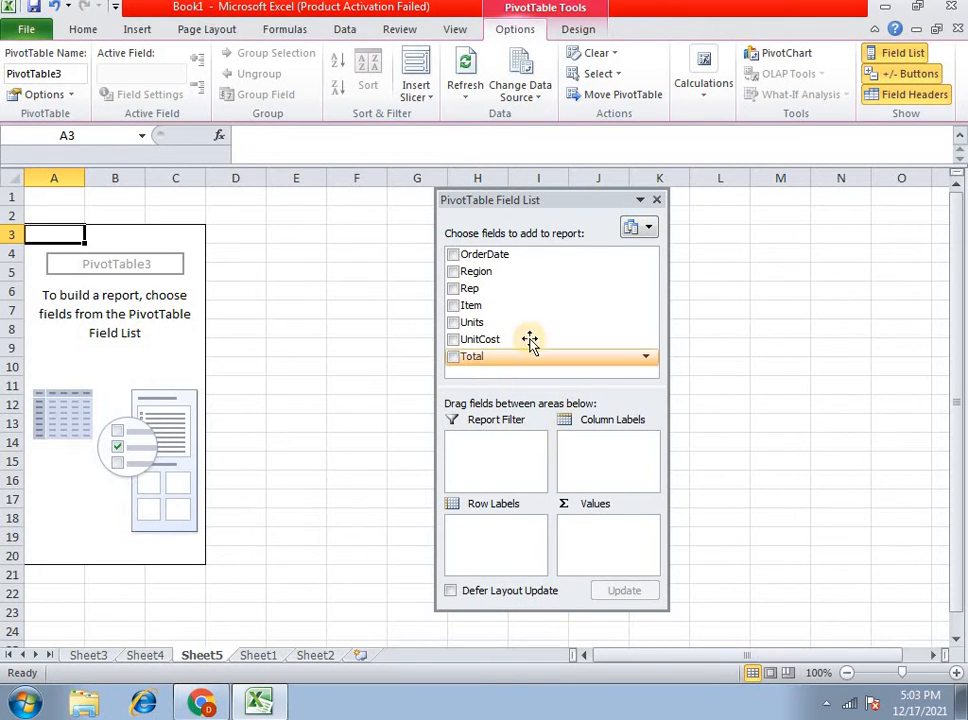
- Lay out the new PivotTable with OrderDate as report filter, Item as row labels and Region as column labels
{"action": "left_click", "coordinate": [453, 254]}
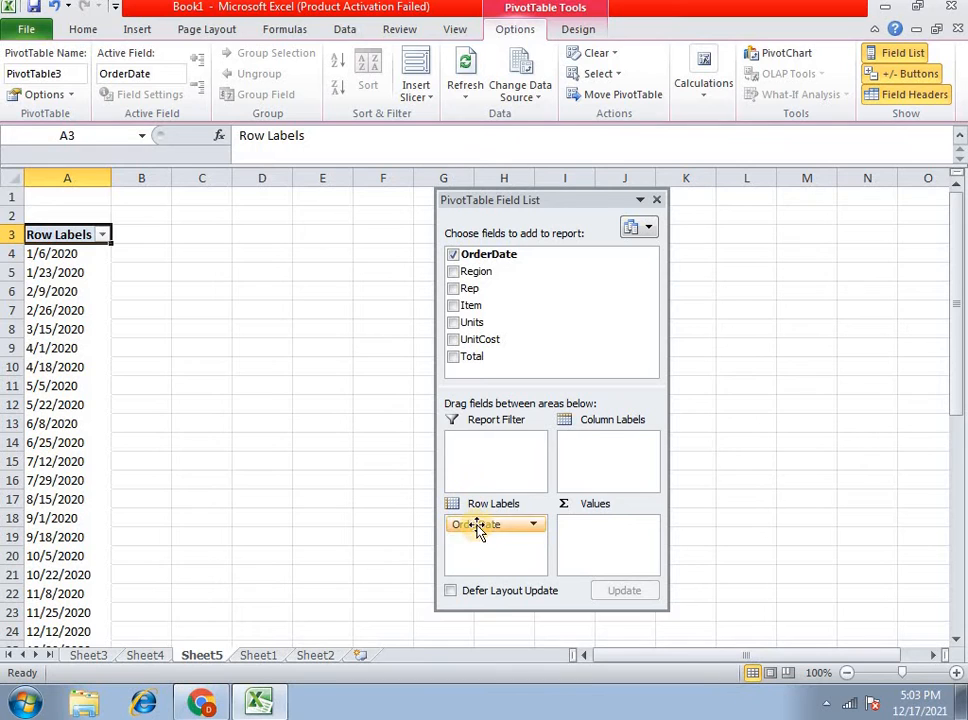
{"action": "left_click_drag", "start_coordinate": [477, 531], "coordinate": [510, 456]}
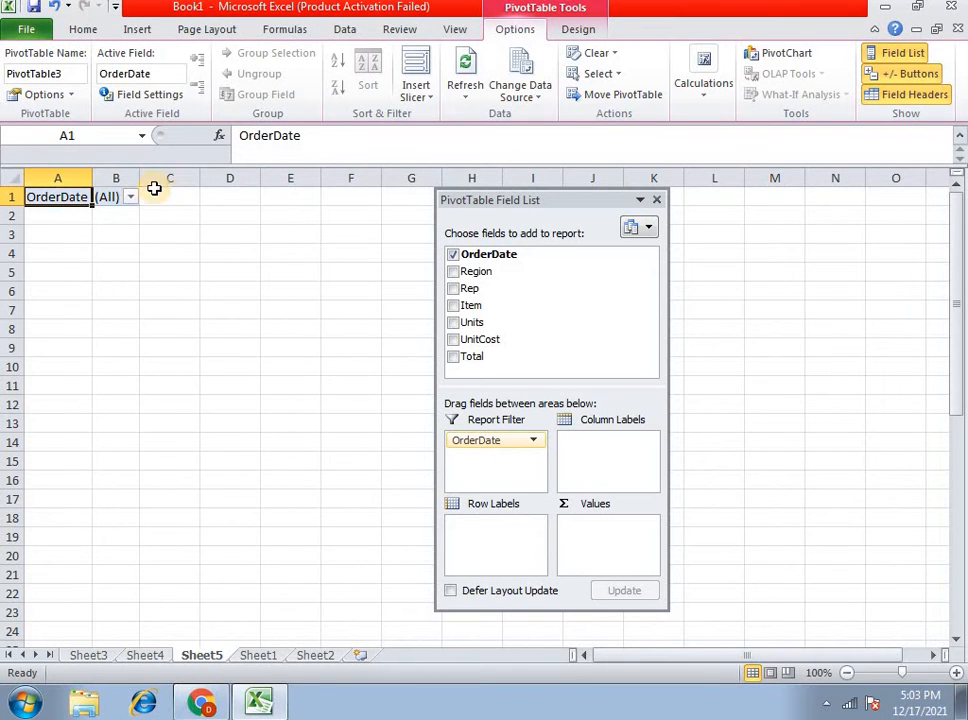
{"action": "left_click", "coordinate": [454, 307]}
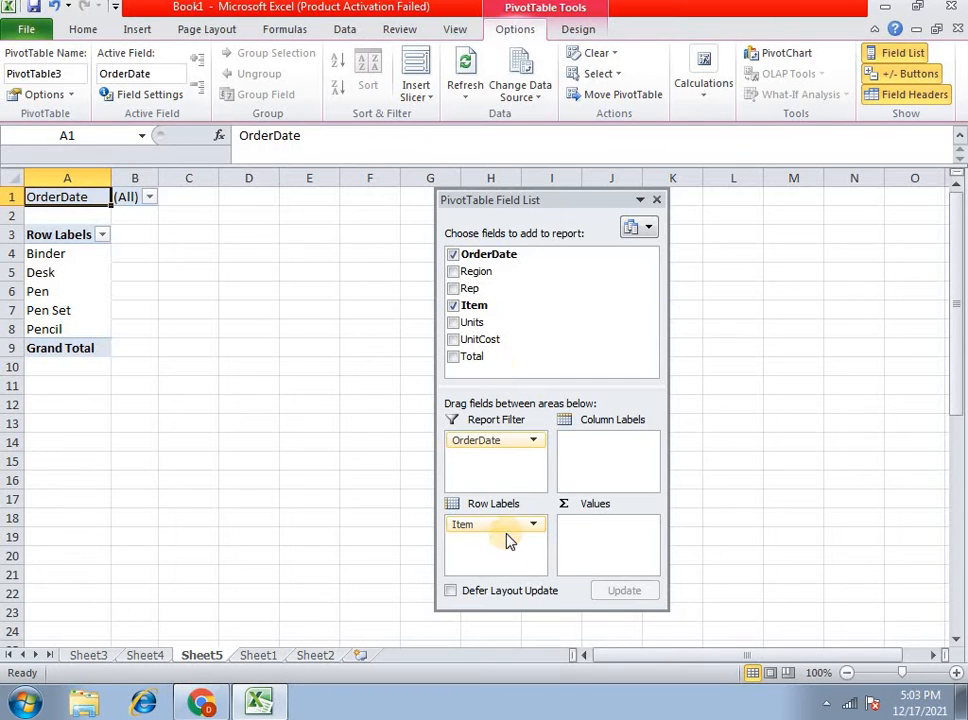
{"action": "left_click", "coordinate": [453, 272]}
{"action": "left_click_drag", "start_coordinate": [512, 544], "coordinate": [612, 462]}
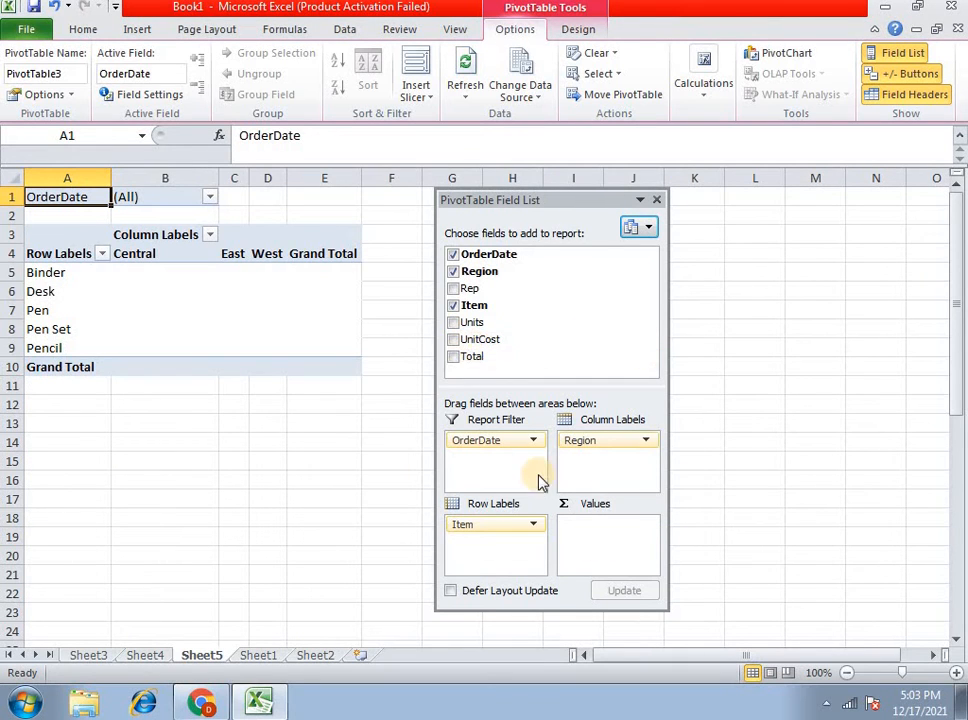
- Add Total, UnitCost and Units as summed values in the new PivotTable and close the field list
{"action": "left_click", "coordinate": [453, 357]}
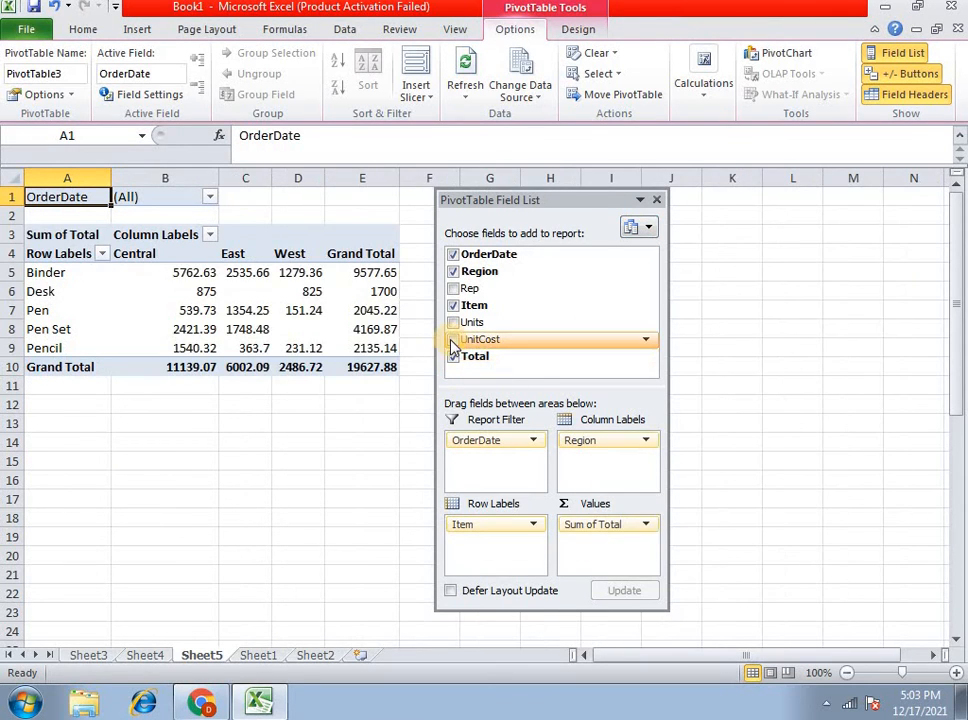
{"action": "left_click", "coordinate": [452, 339]}
{"action": "left_click", "coordinate": [453, 322]}
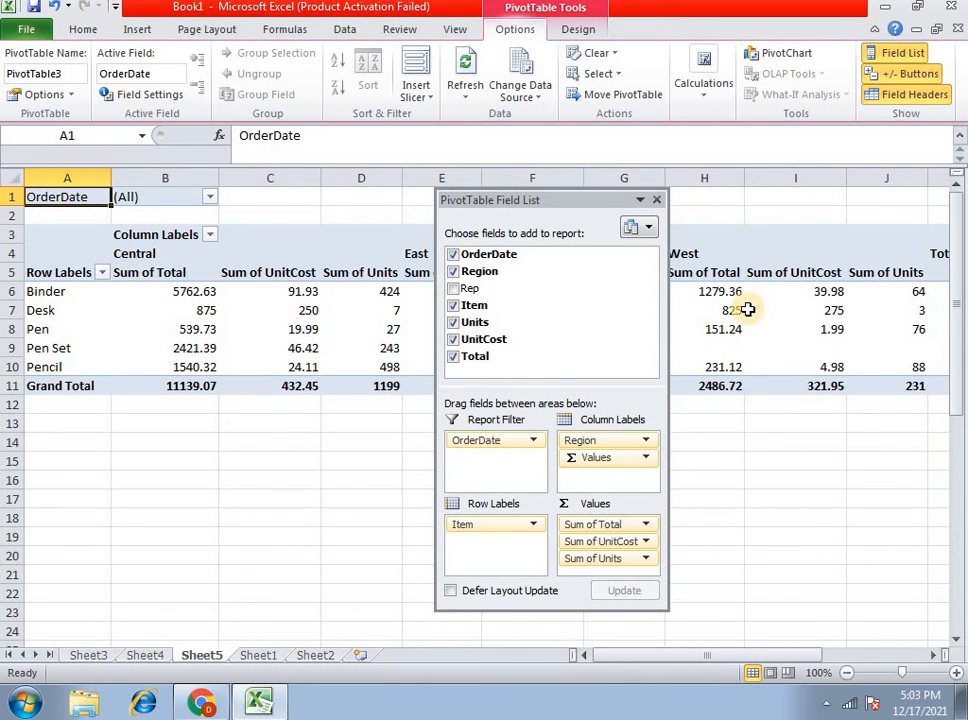
{"action": "left_click", "coordinate": [659, 201]}
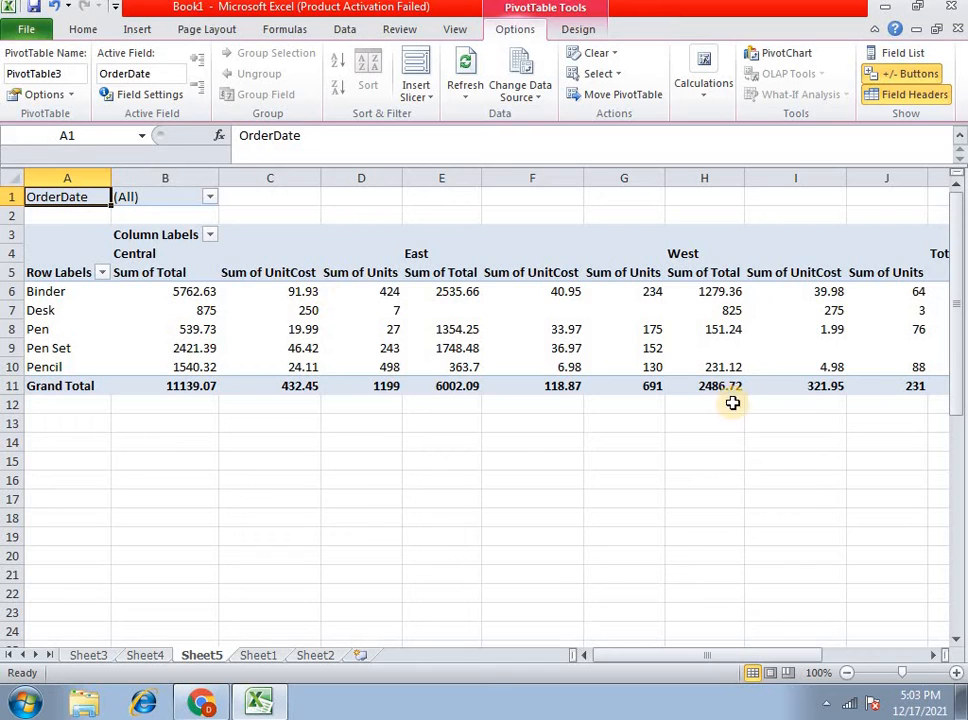
- Examine the Central region's three value columns and the Grand Total row across all regions in the new PivotTable
{"action": "left_click", "coordinate": [177, 258]}
{"action": "left_click", "coordinate": [138, 270]}
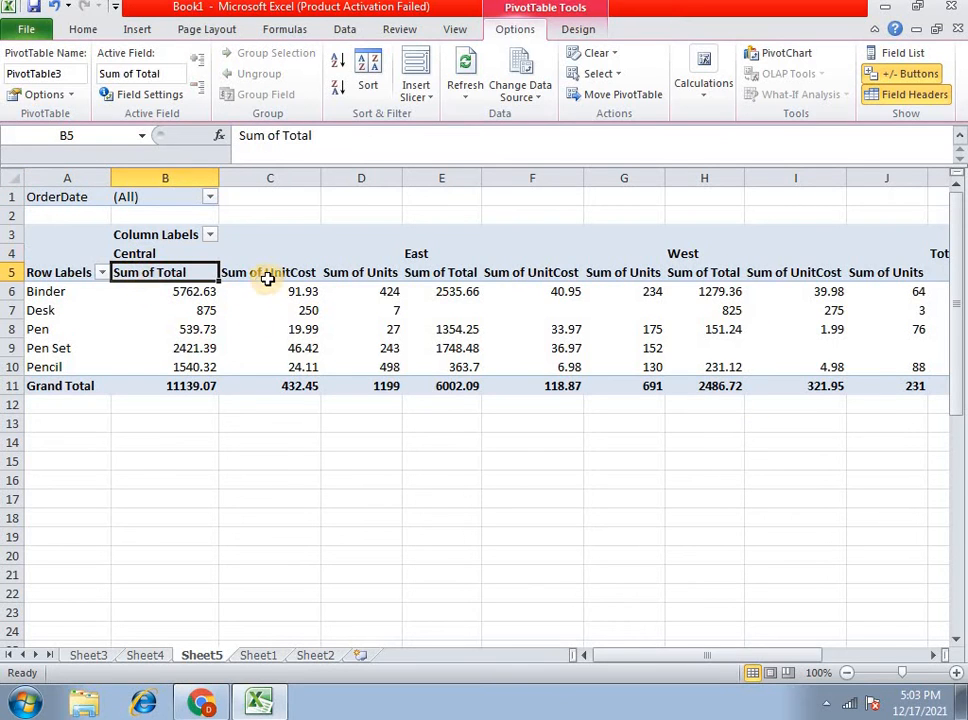
{"action": "left_click", "coordinate": [268, 279]}
{"action": "left_click", "coordinate": [379, 277]}
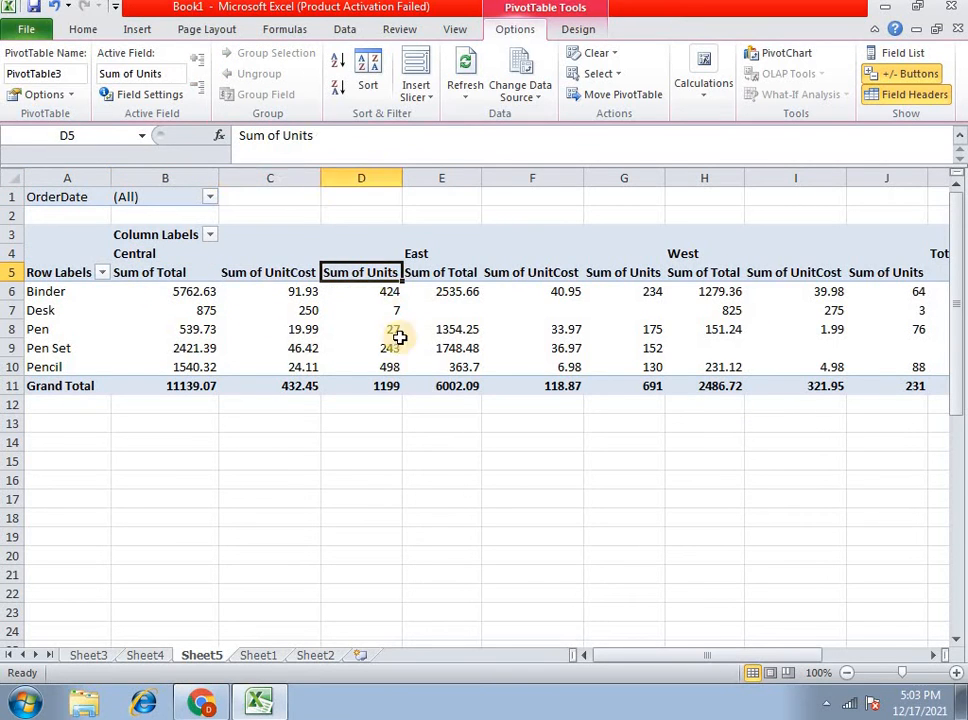
{"action": "left_click_drag", "start_coordinate": [210, 384], "coordinate": [950, 386]}
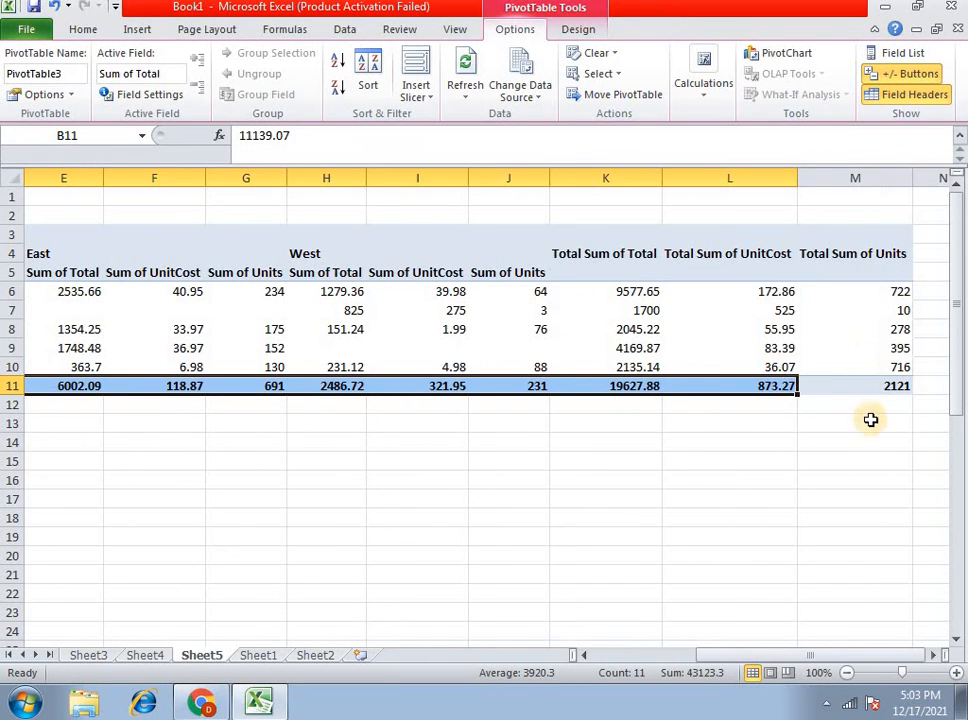
{"action": "left_click_drag", "start_coordinate": [709, 657], "coordinate": [618, 660]}
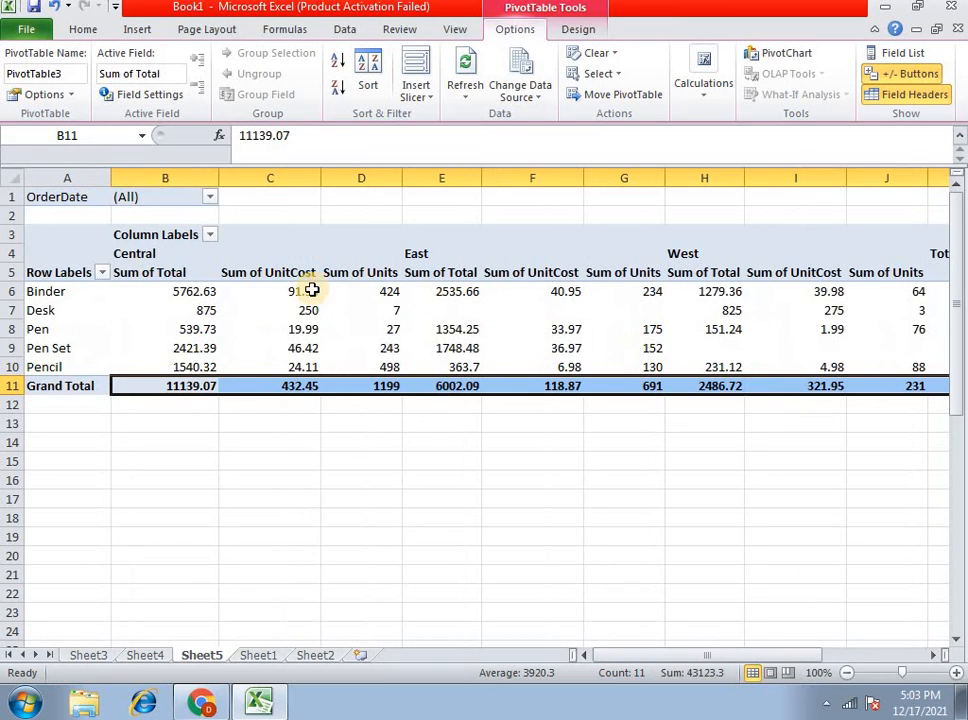
- Extract the source records behind the Central region's Binder units sum onto a new sheet and return to Sheet1
{"action": "double_click", "coordinate": [353, 293]}
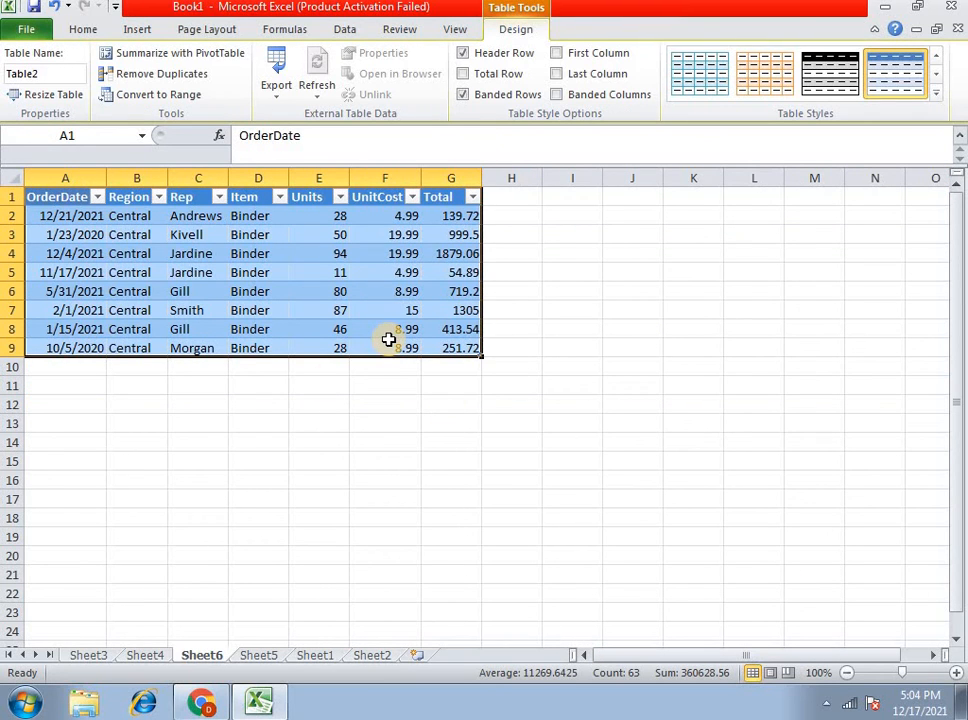
{"action": "left_click", "coordinate": [312, 656]}
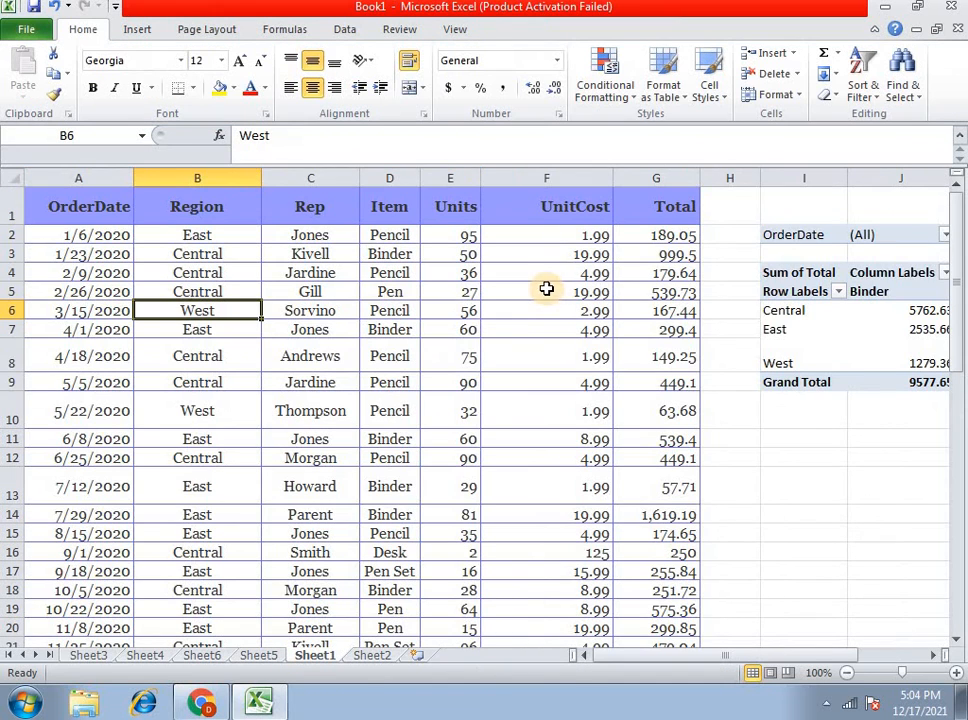
- Examine the overall grand total of the PivotTable on Sheet1
{"action": "left_click_drag", "start_coordinate": [722, 656], "coordinate": [784, 710]}
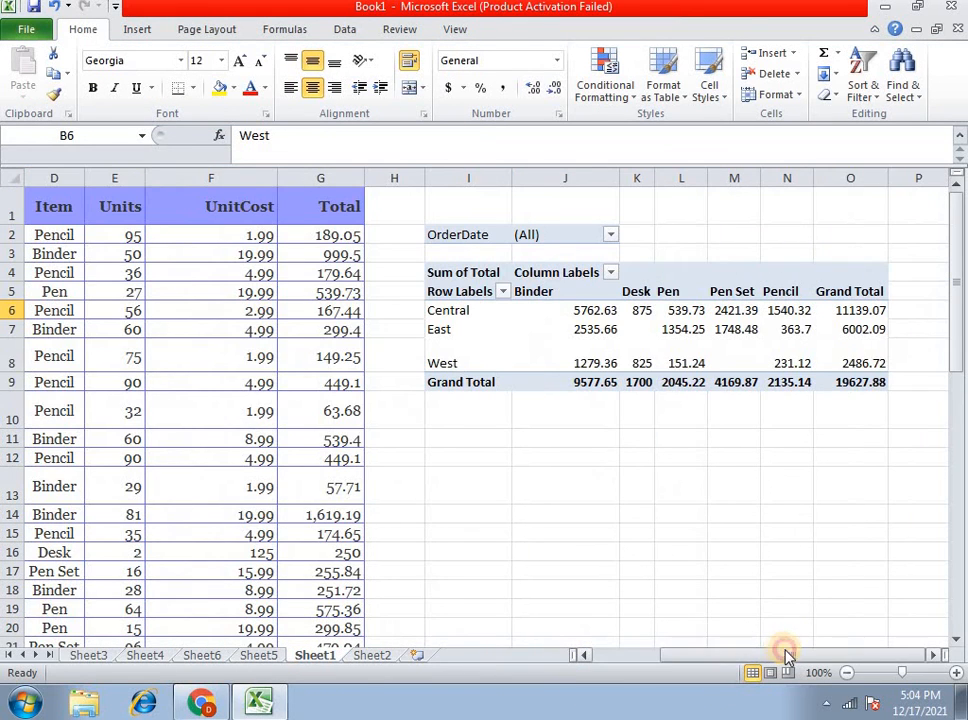
{"action": "left_click", "coordinate": [862, 382]}
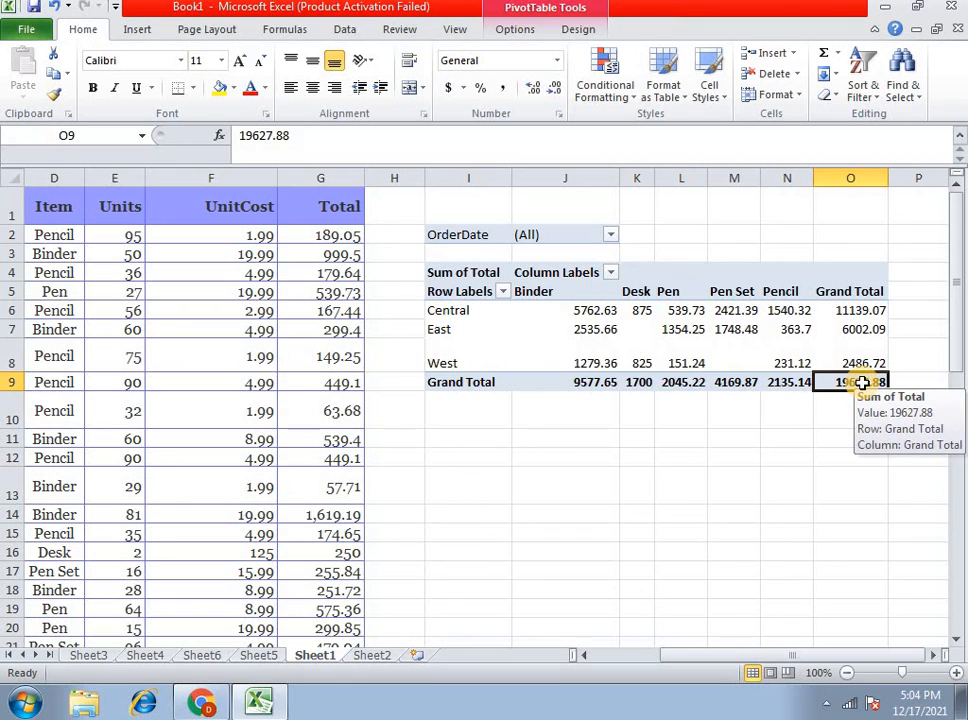
{"action": "left_click", "coordinate": [136, 29]}
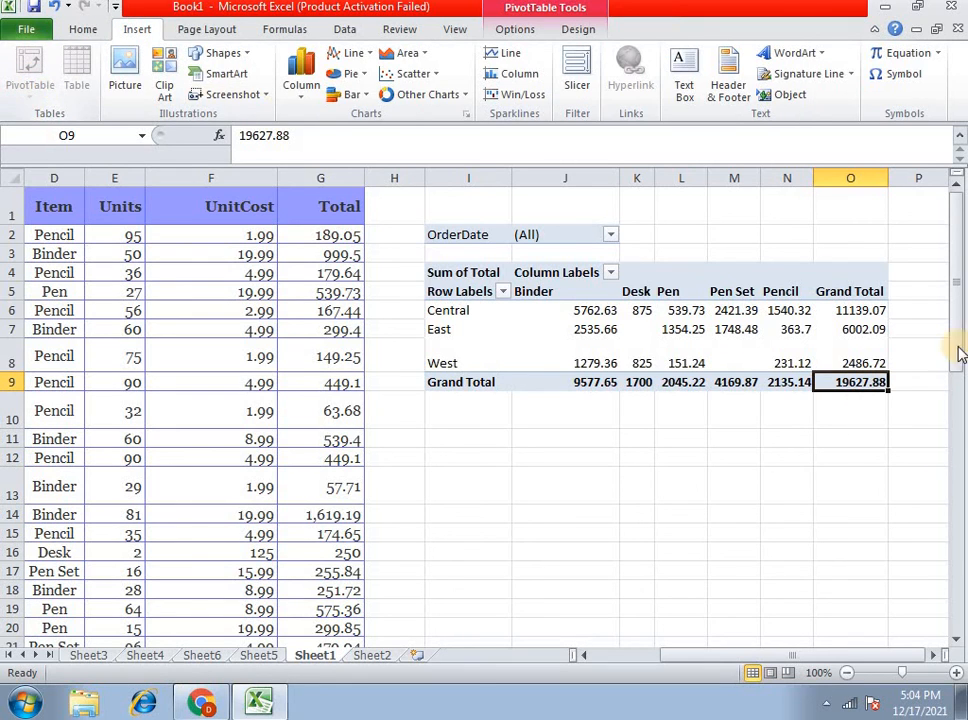
{"action": "left_click", "coordinate": [730, 365]}
{"action": "left_click", "coordinate": [833, 390]}
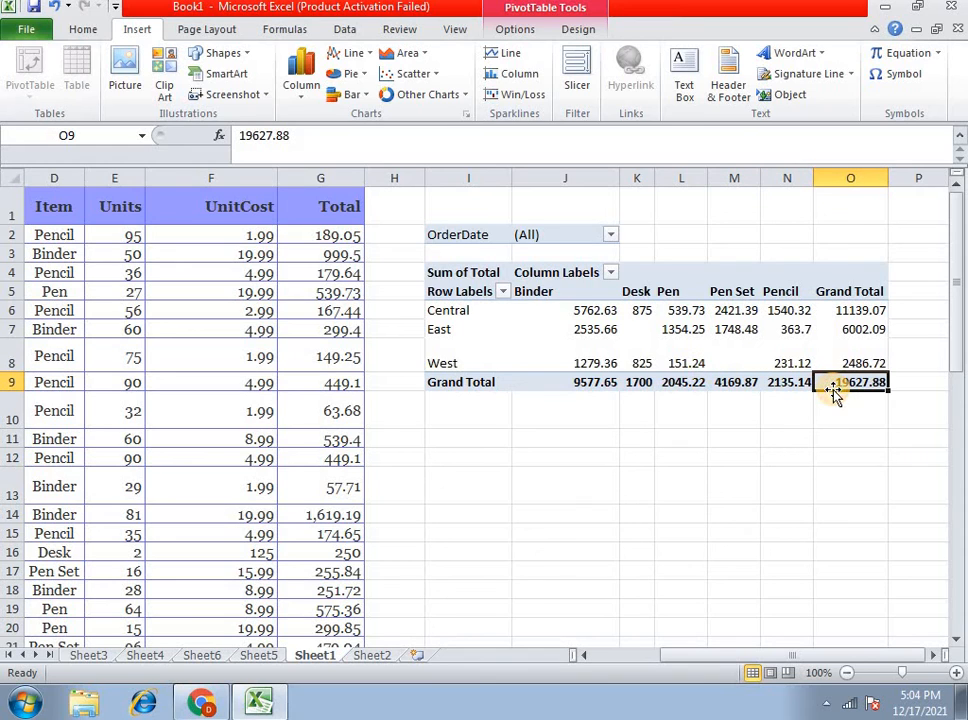